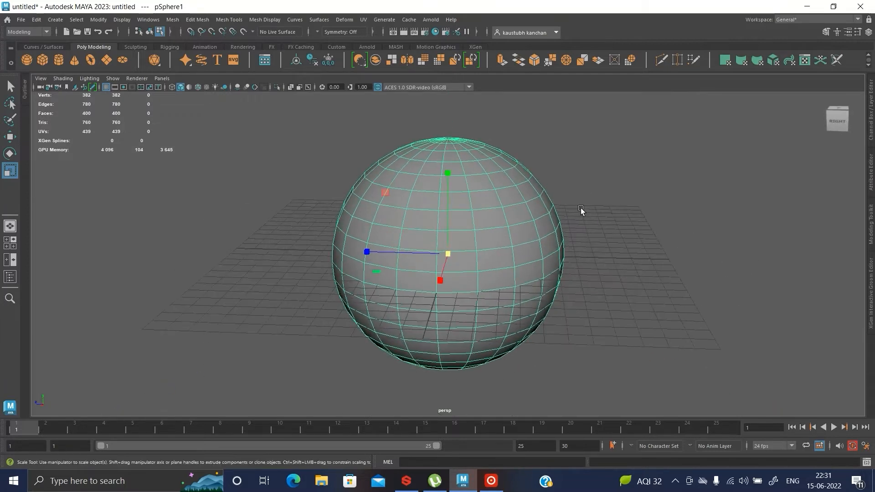
# Step: Delete the lower half of the sphere's faces in the front view, then return to object mode in the perspective view
pyautogui.press('space')
pyautogui.moveTo(425, 215); pyautogui.dragTo(422, 228, button='right')
pyautogui.scroll(-2, 289, 257)
pyautogui.moveTo(262, 265); pyautogui.dragTo(610, 410)
pyautogui.press('Delete')
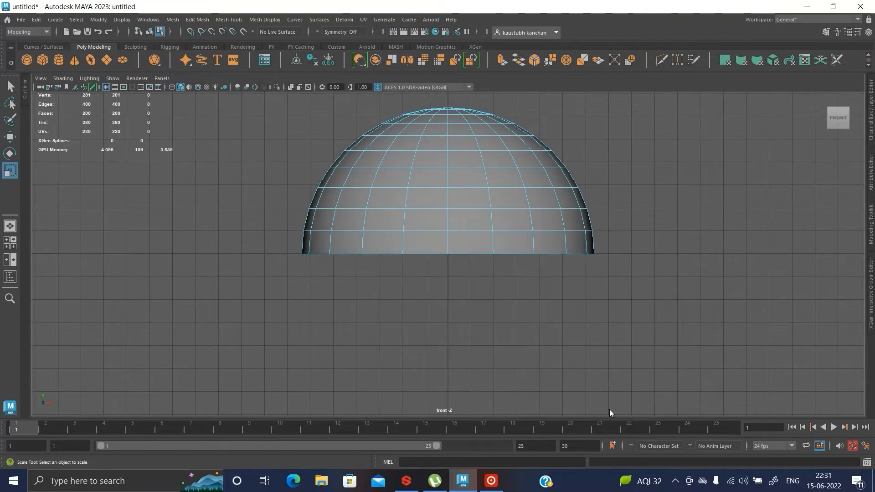
pyautogui.moveTo(478, 191); pyautogui.dragTo(512, 171, button='right')
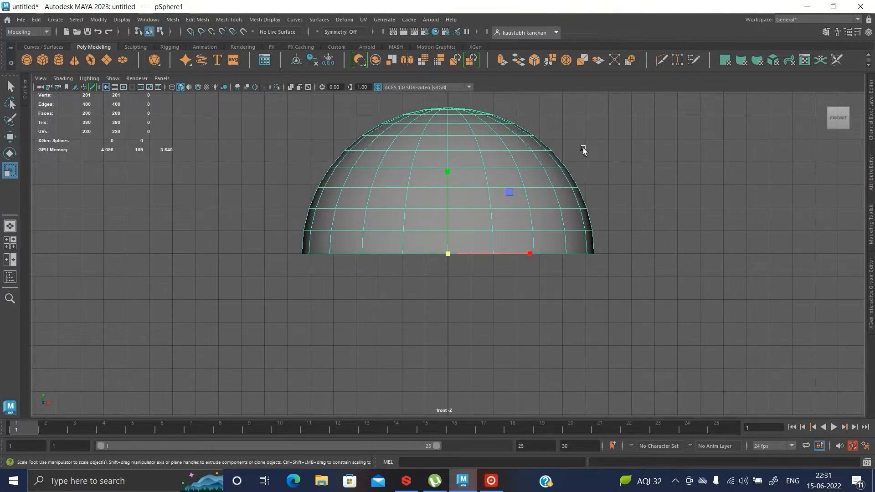
pyautogui.moveTo(502, 160); pyautogui.dragTo(501, 135, button='right')
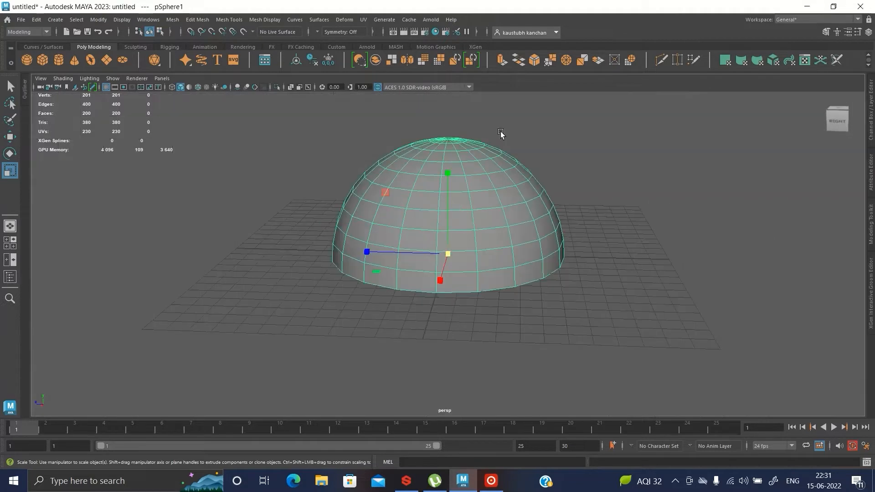
# Step: Smooth the hemisphere mesh with 1 division and reselect it as an object
pyautogui.click(172, 19)
pyautogui.click(197, 115)
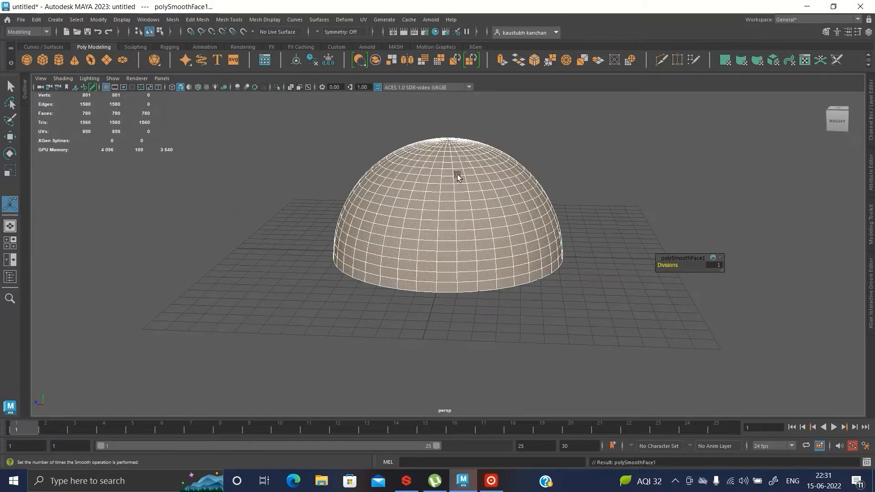
pyautogui.click(589, 168)
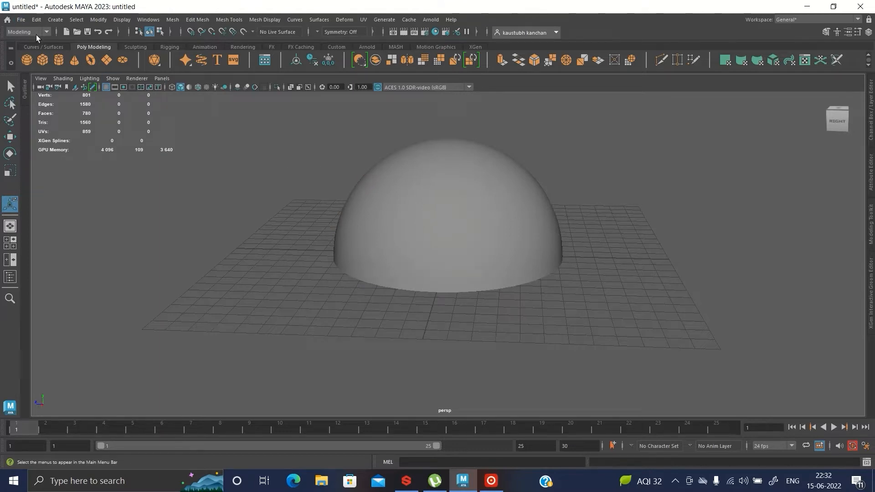
pyautogui.click(415, 196)
pyautogui.keyDown('alt'); pyautogui.moveTo(313, 164); pyautogui.dragTo(330, 170); pyautogui.keyUp('alt')
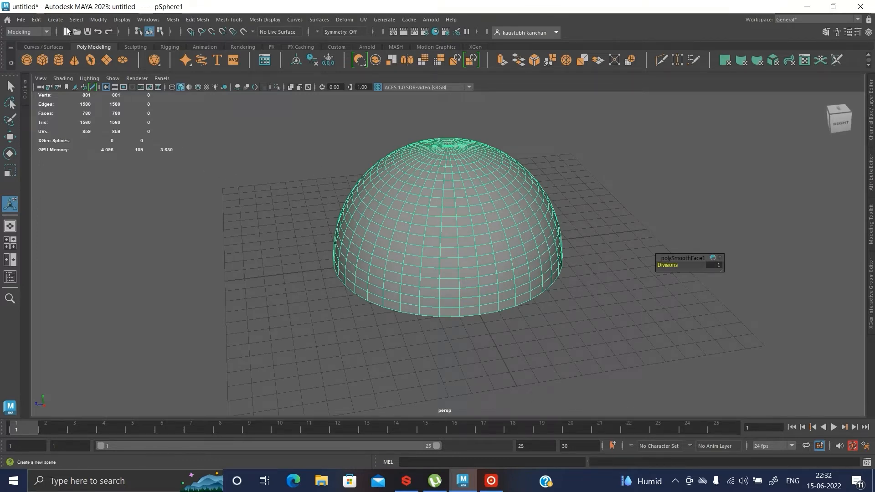
# Step: Turn the XGen Info heads-up display off and back on
pyautogui.click(122, 20)
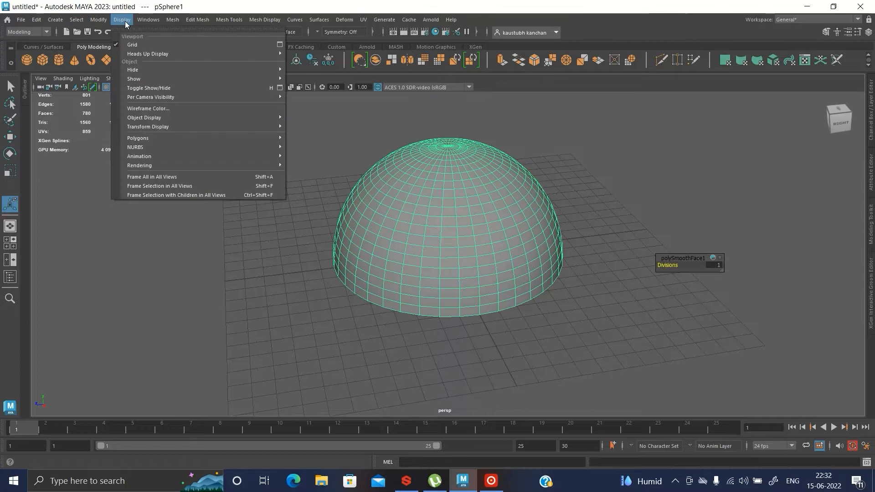
pyautogui.moveTo(143, 54)
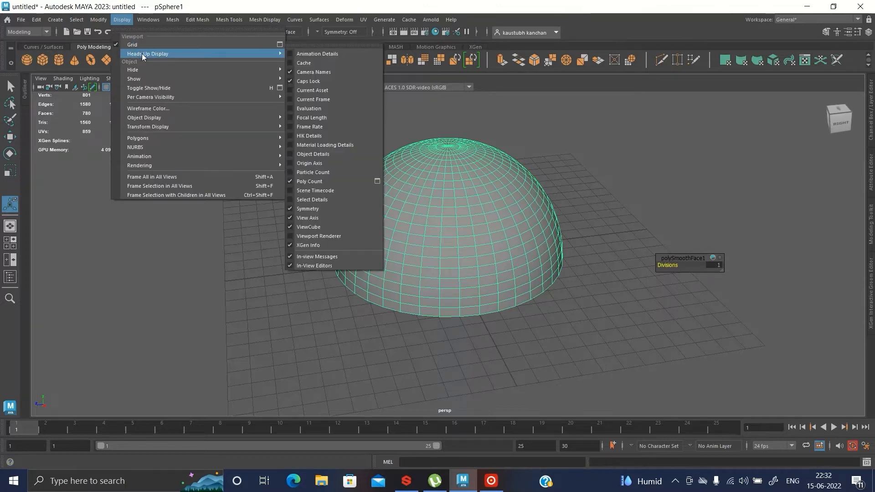
pyautogui.click(321, 246)
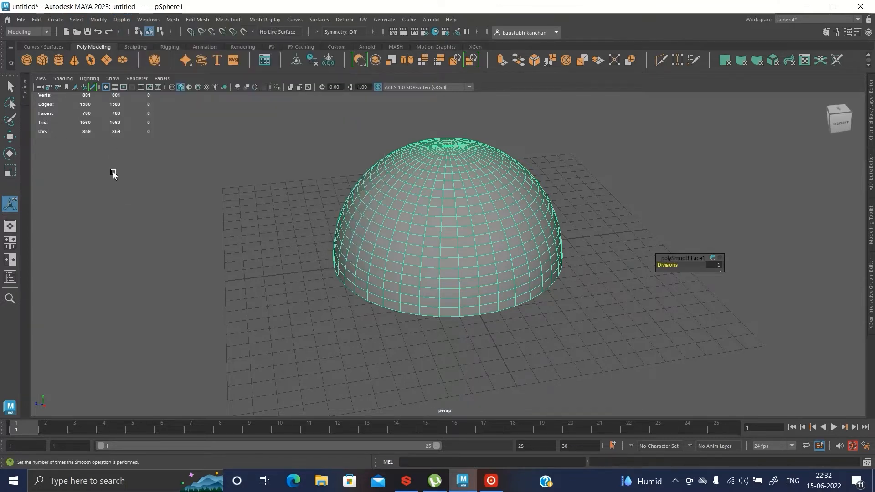
pyautogui.click(121, 19)
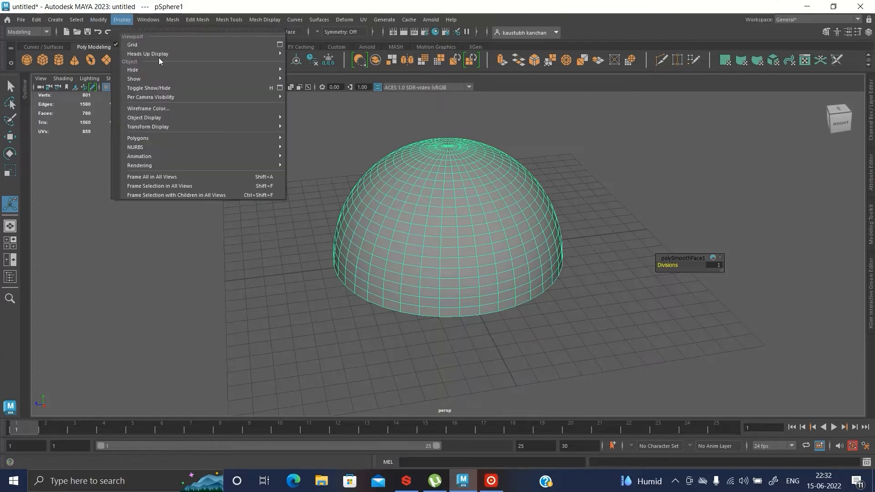
pyautogui.moveTo(157, 54)
pyautogui.click(315, 245)
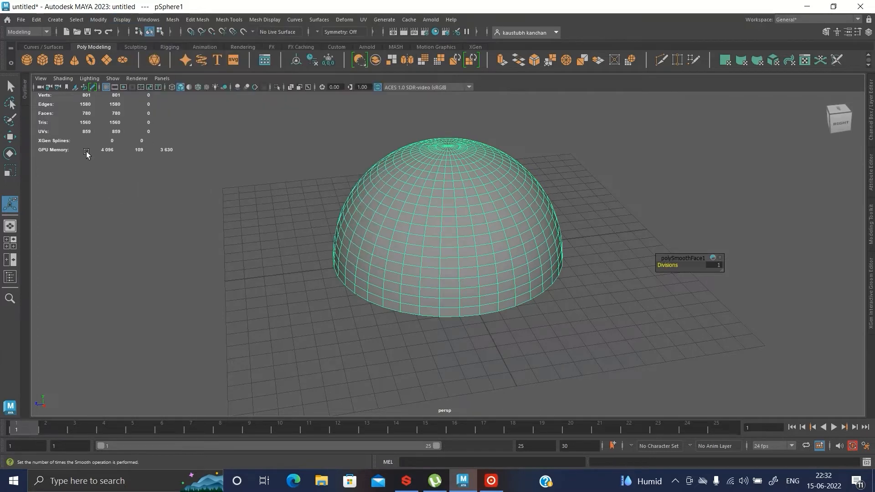
# Step: Create interactive groom splines on the selected hemisphere and inspect the hair coverage from several angles
pyautogui.press('f')
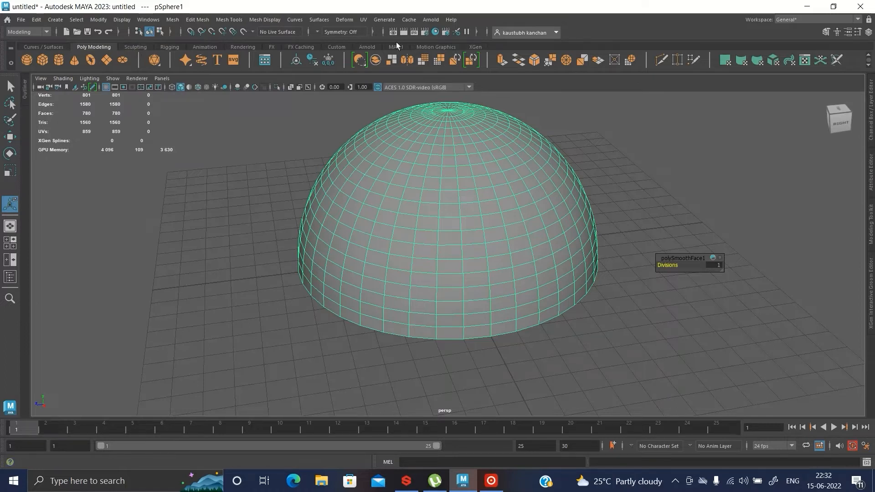
pyautogui.click(388, 20)
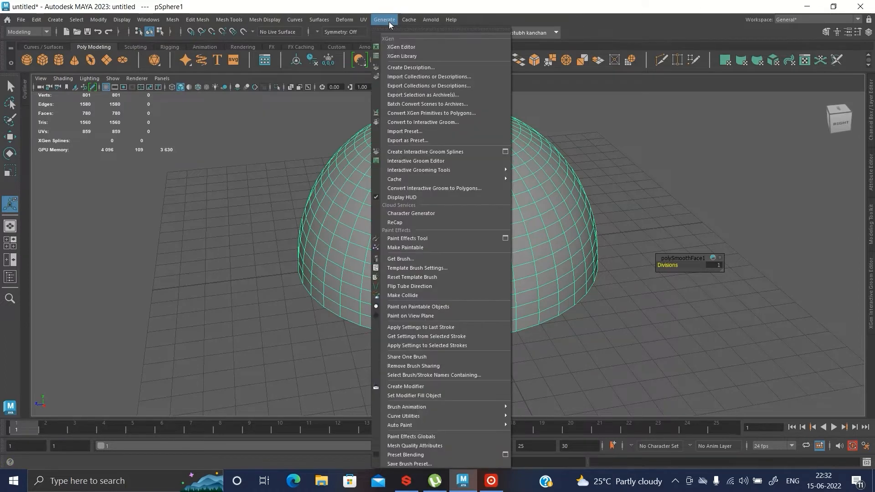
pyautogui.click(410, 152)
pyautogui.keyDown('alt'); pyautogui.moveTo(588, 229); pyautogui.dragTo(250, 191); pyautogui.keyUp('alt')
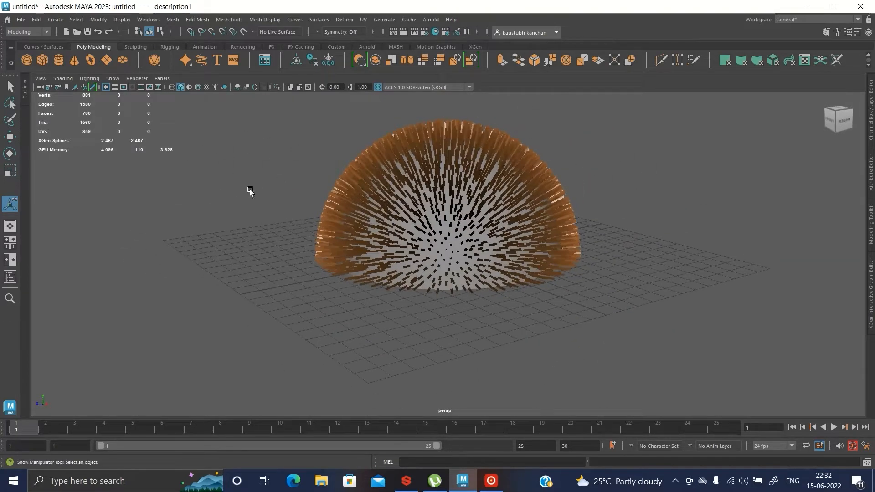
pyautogui.scroll(4, 562, 182)
pyautogui.keyDown('alt'); pyautogui.moveTo(474, 205); pyautogui.dragTo(540, 194); pyautogui.keyUp('alt')
pyautogui.scroll(4, 540, 195)
pyautogui.keyDown('alt'); pyautogui.moveTo(468, 196); pyautogui.dragTo(588, 251); pyautogui.keyUp('alt')
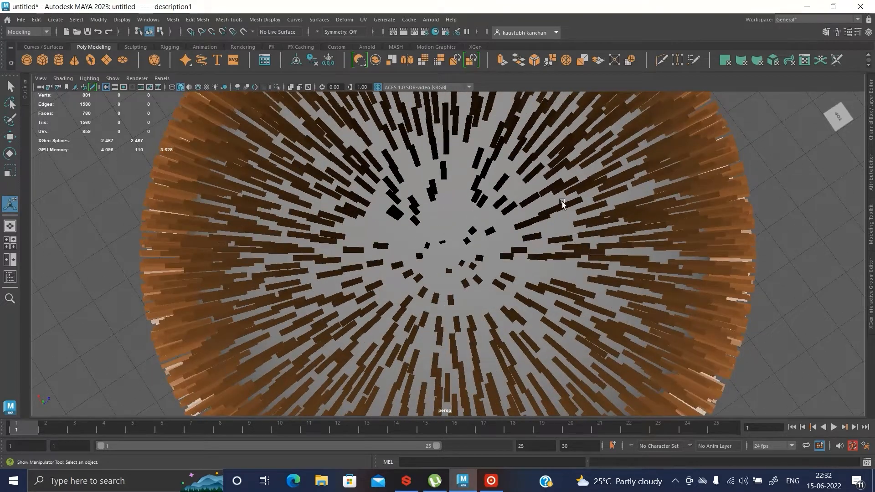
pyautogui.scroll(-4, 564, 201)
pyautogui.keyDown('alt'); pyautogui.moveTo(709, 209); pyautogui.dragTo(693, 188); pyautogui.keyUp('alt')
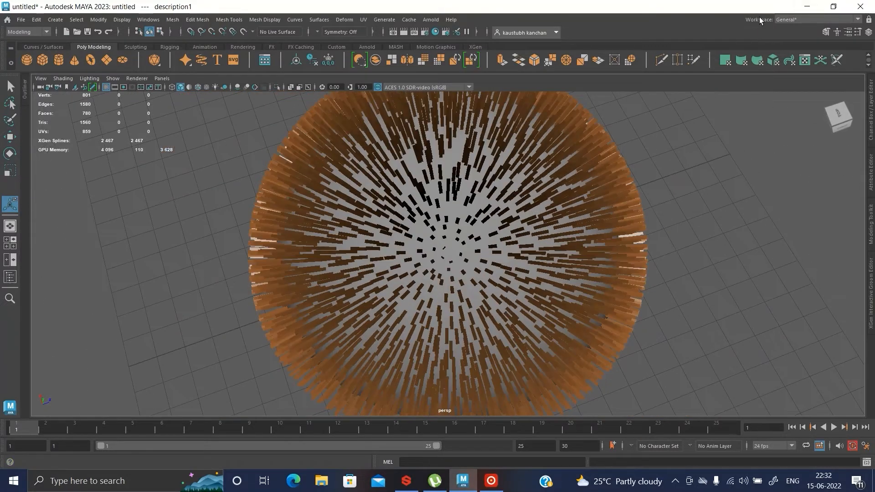
# Step: Switch to the XGen - Interactive Groom workspace with the whole groomed hemisphere in view
pyautogui.click(811, 19)
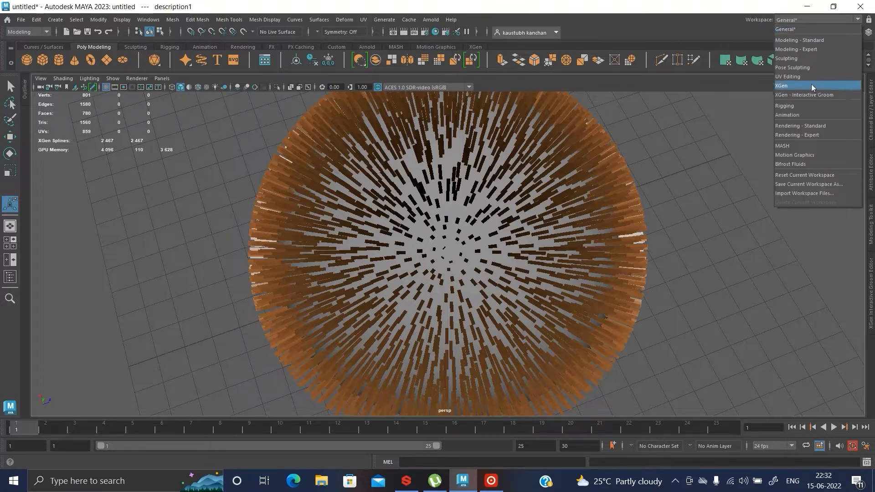
pyautogui.click(802, 95)
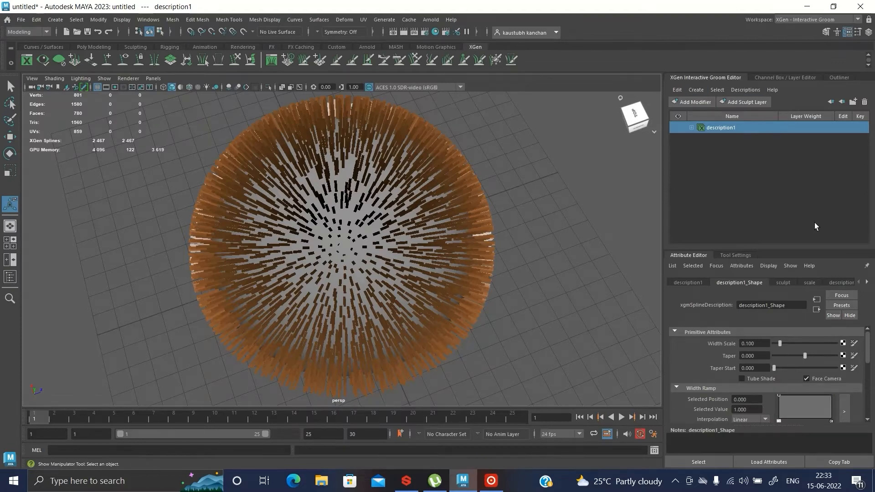
pyautogui.moveTo(571, 183)
pyautogui.keyDown('alt'); pyautogui.mouseDown()
pyautogui.moveTo(554, 217)
pyautogui.moveTo(573, 195)
pyautogui.mouseUp(); pyautogui.keyUp('alt')
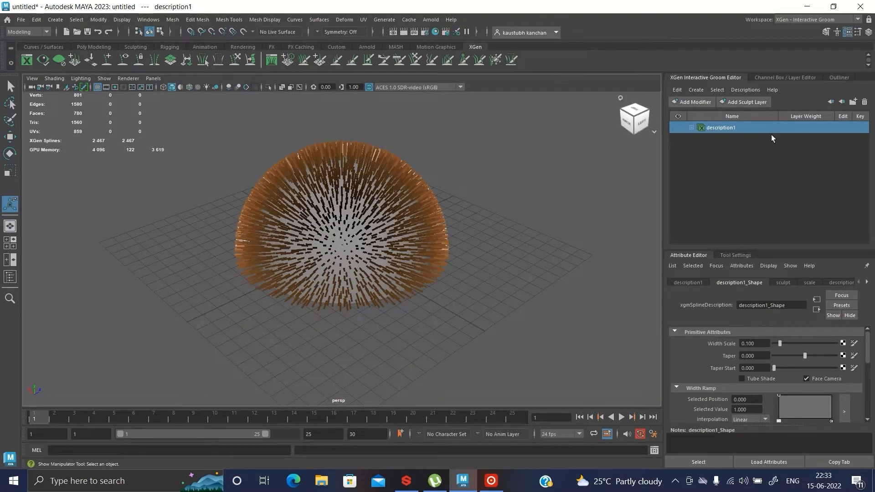
# Step: Expand description1 and its sculpt modifier in the groom editor to show the sculpt layer
pyautogui.click(691, 127)
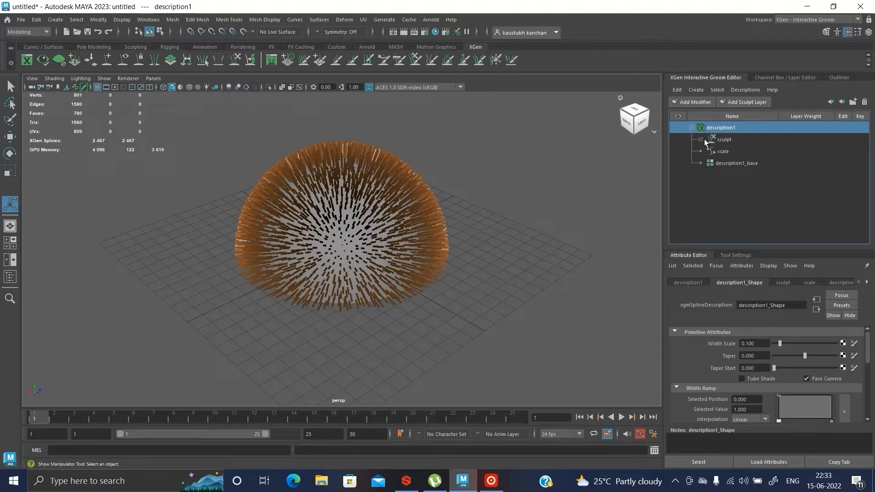
pyautogui.click(693, 129)
pyautogui.click(692, 128)
pyautogui.click(700, 139)
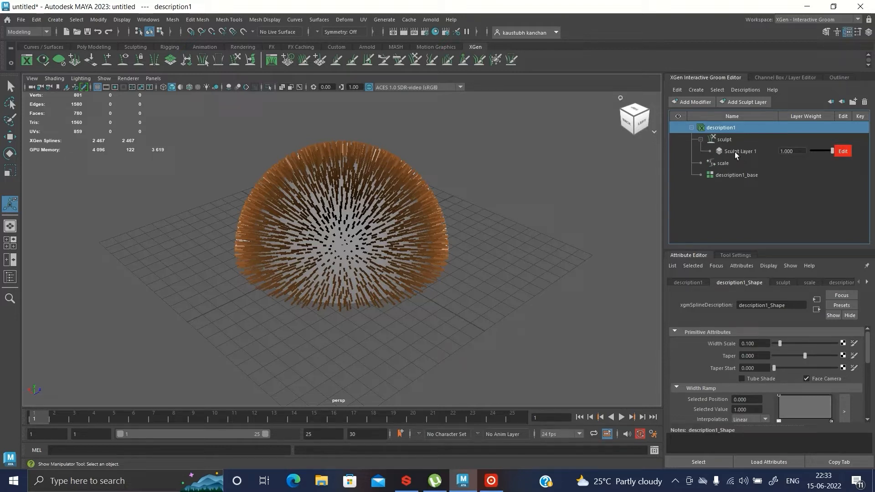
# Step: Try thickening the groom splines with a Width Scale of about 0.444
pyautogui.scroll(5, 520, 182)
pyautogui.keyDown('alt'); pyautogui.moveTo(571, 160); pyautogui.dragTo(615, 224); pyautogui.keyUp('alt')
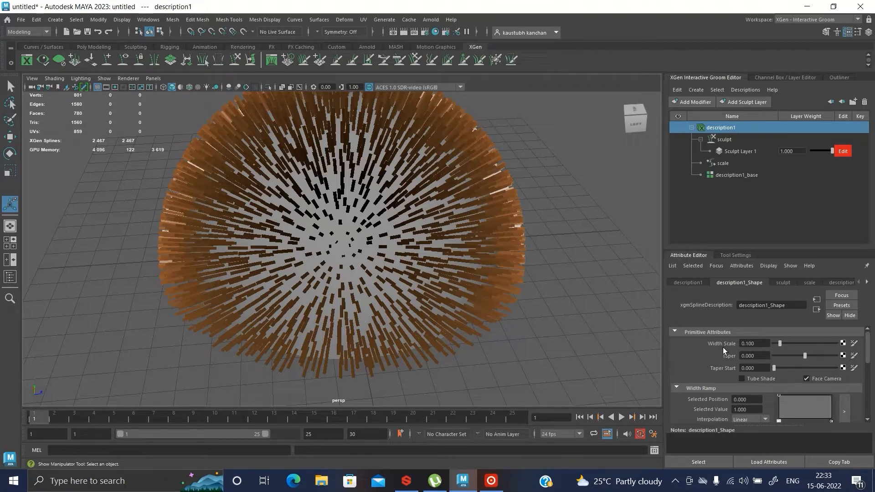
pyautogui.keyDown('alt'); pyautogui.moveTo(525, 280); pyautogui.dragTo(587, 263); pyautogui.keyUp('alt')
pyautogui.scroll(7, 545, 268)
pyautogui.keyDown('alt'); pyautogui.moveTo(585, 298); pyautogui.dragTo(516, 290); pyautogui.keyUp('alt')
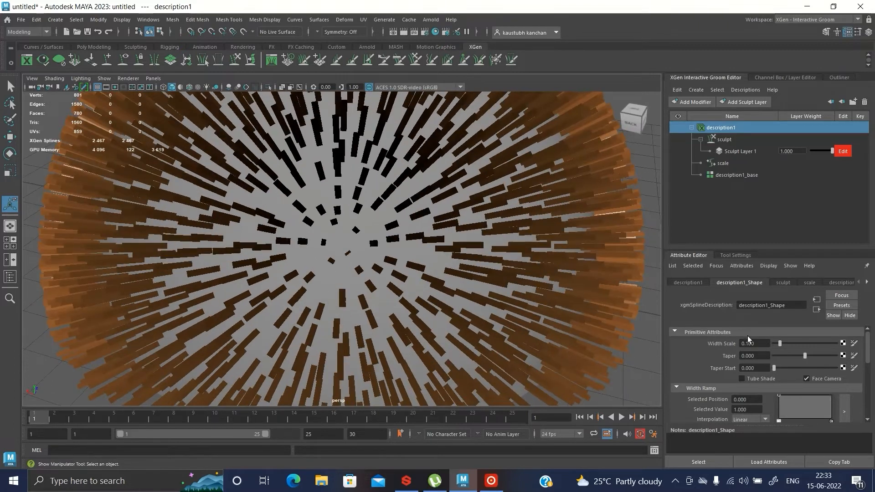
pyautogui.moveTo(780, 344); pyautogui.dragTo(802, 346)
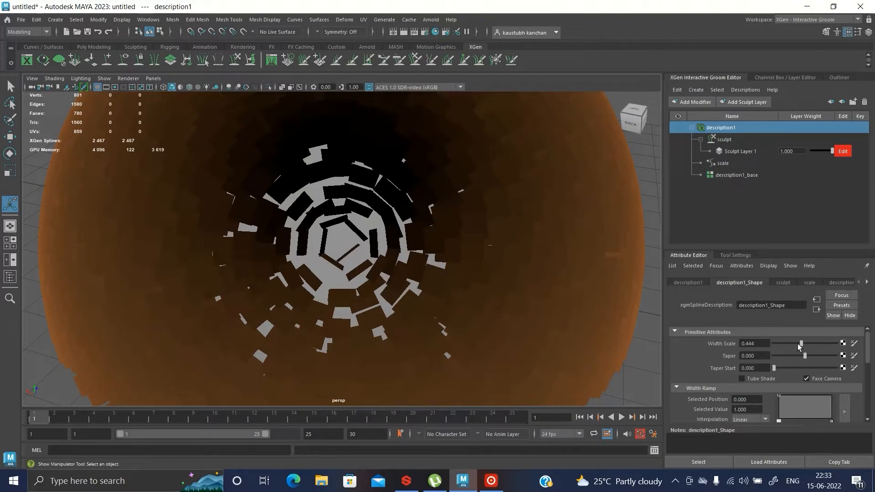
# Step: Thin the groom splines by lowering their Width Scale to 0.015, checking the strands from several angles
pyautogui.moveTo(801, 345); pyautogui.dragTo(776, 348)
pyautogui.keyDown('alt'); pyautogui.moveTo(498, 298); pyautogui.dragTo(552, 301); pyautogui.keyUp('alt')
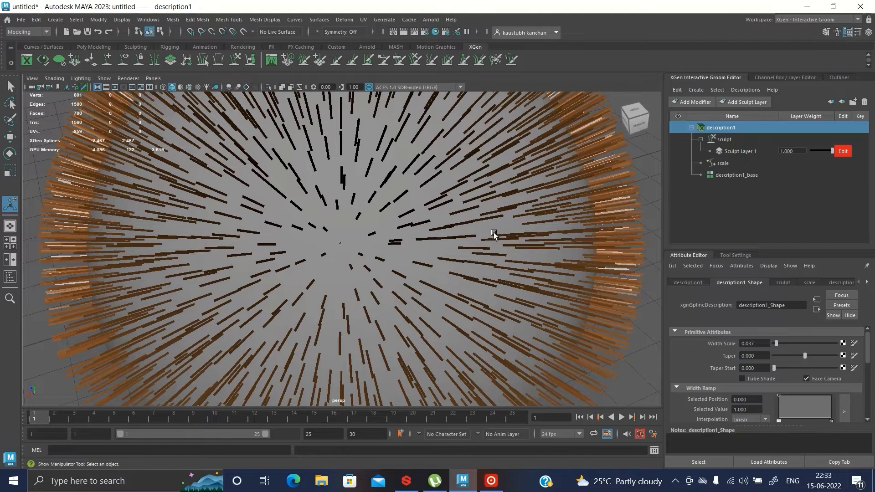
pyautogui.keyDown('alt'); pyautogui.moveTo(494, 231); pyautogui.dragTo(544, 276); pyautogui.keyUp('alt')
pyautogui.moveTo(774, 343); pyautogui.dragTo(775, 346)
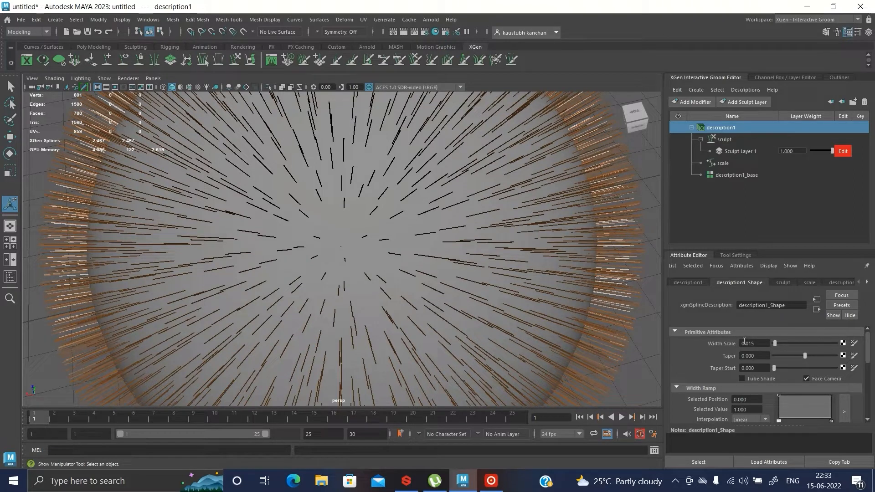
pyautogui.keyDown('alt'); pyautogui.moveTo(433, 253); pyautogui.dragTo(573, 255); pyautogui.keyUp('alt')
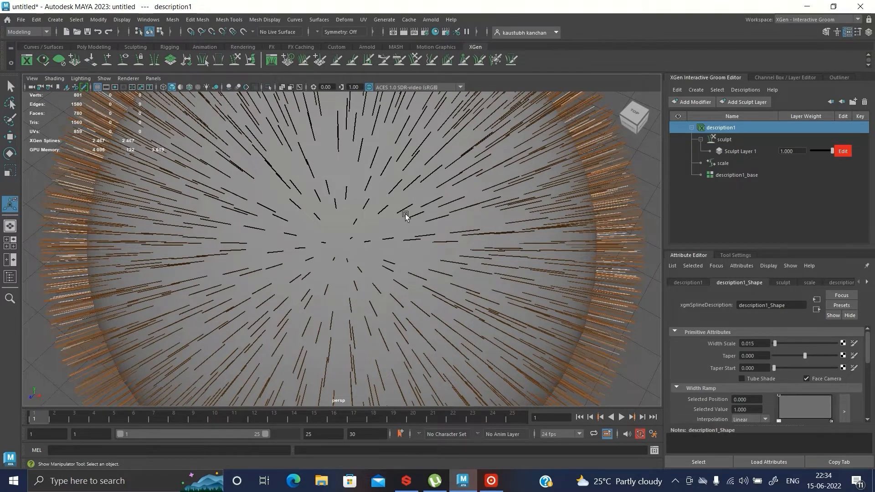
pyautogui.keyDown('alt'); pyautogui.moveTo(397, 223); pyautogui.dragTo(432, 223); pyautogui.keyUp('alt')
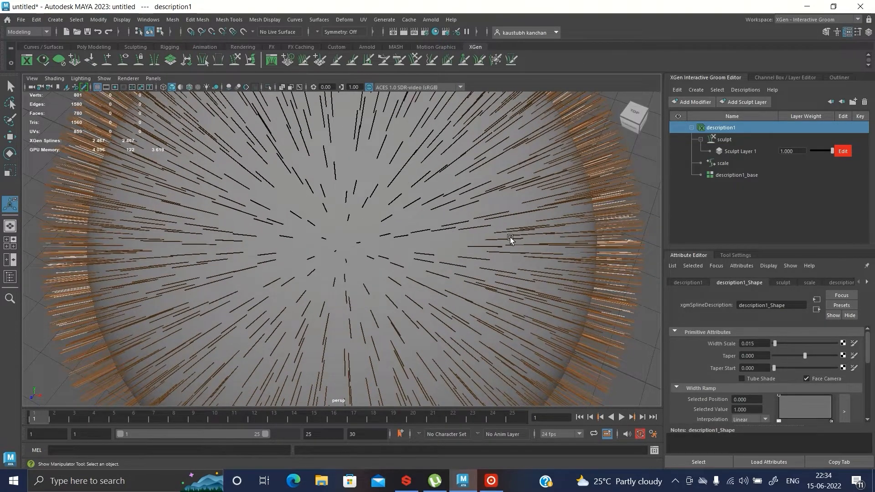
pyautogui.keyDown('alt'); pyautogui.moveTo(460, 260); pyautogui.dragTo(475, 252); pyautogui.keyUp('alt')
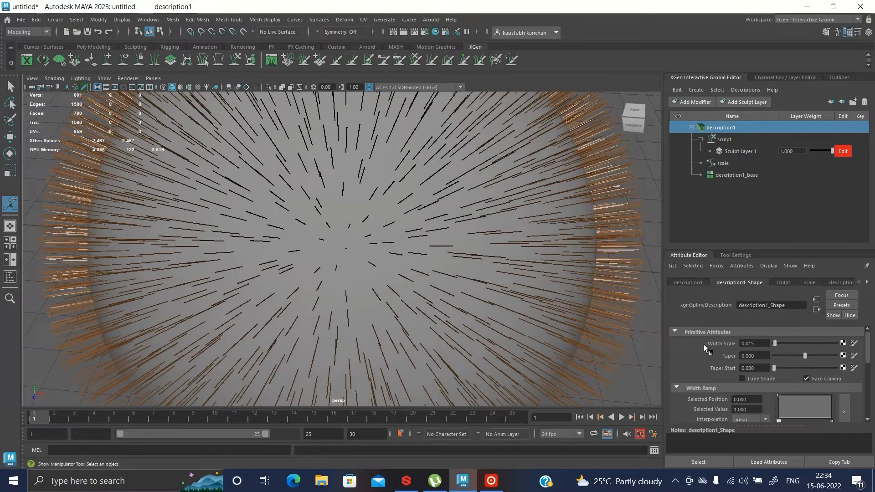
pyautogui.moveTo(446, 263)
pyautogui.keyDown('alt'); pyautogui.mouseDown()
pyautogui.moveTo(498, 260)
pyautogui.moveTo(442, 249)
pyautogui.mouseUp(); pyautogui.keyUp('alt')
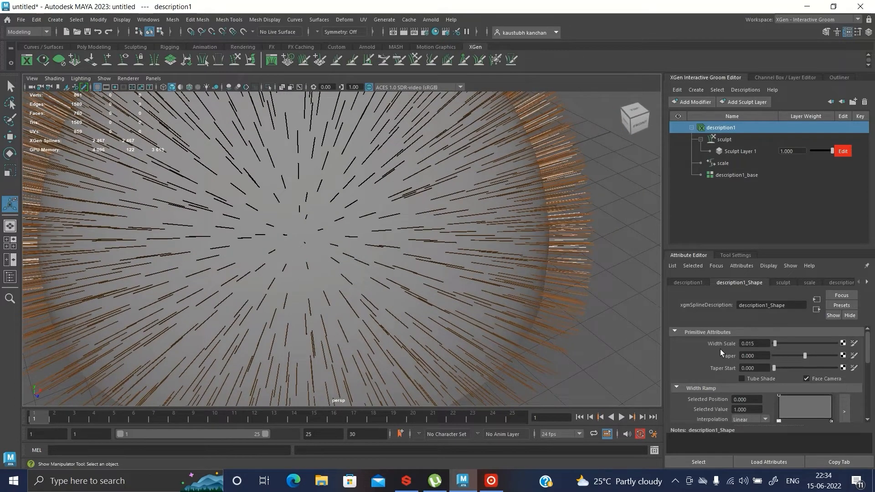
# Step: Test the groom splines' Taper at 0.763 and -1.000, and finally set it to 0.837 for pointed tips
pyautogui.scroll(5, 469, 260)
pyautogui.keyDown('alt'); pyautogui.moveTo(508, 257); pyautogui.dragTo(458, 254); pyautogui.keyUp('alt')
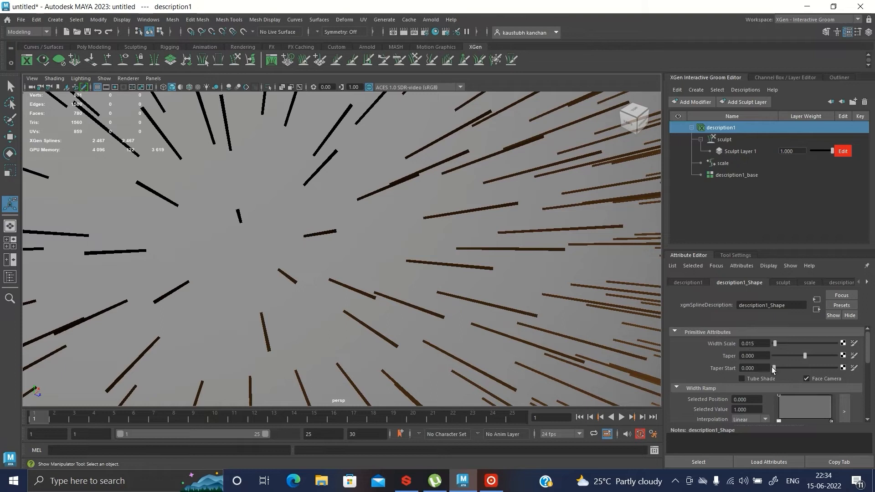
pyautogui.moveTo(805, 356); pyautogui.dragTo(828, 356)
pyautogui.keyDown('alt'); pyautogui.moveTo(430, 289); pyautogui.dragTo(453, 289); pyautogui.keyUp('alt')
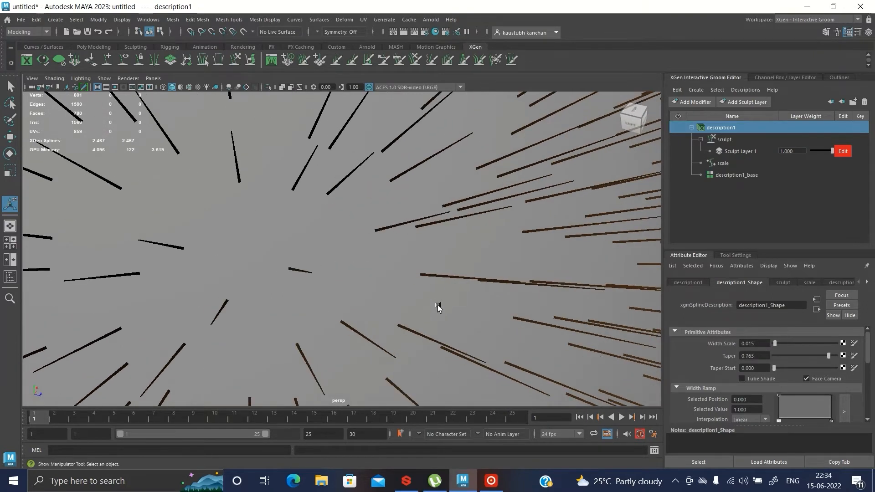
pyautogui.moveTo(828, 356); pyautogui.dragTo(762, 357)
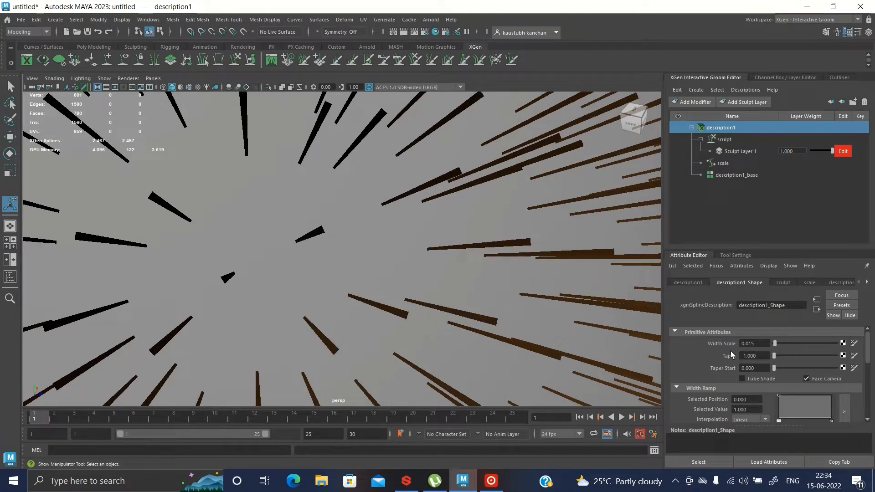
pyautogui.moveTo(775, 356); pyautogui.dragTo(831, 360)
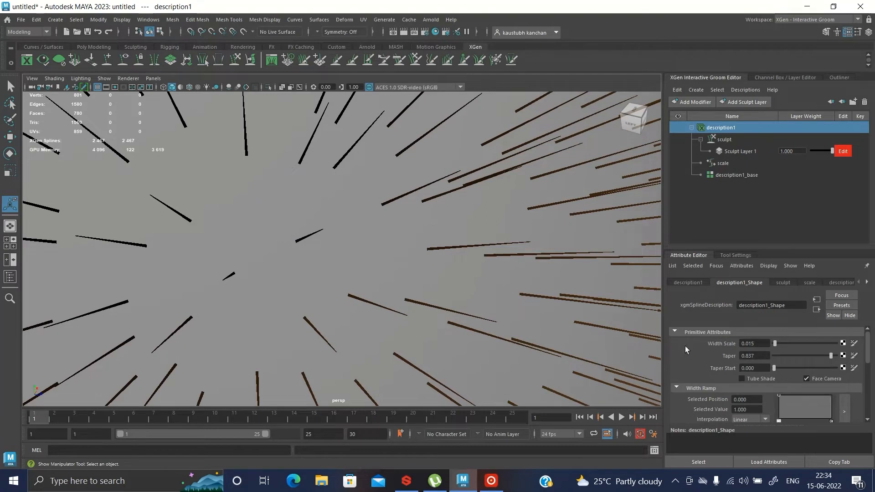
pyautogui.keyDown('alt'); pyautogui.moveTo(384, 253); pyautogui.dragTo(405, 255); pyautogui.keyUp('alt')
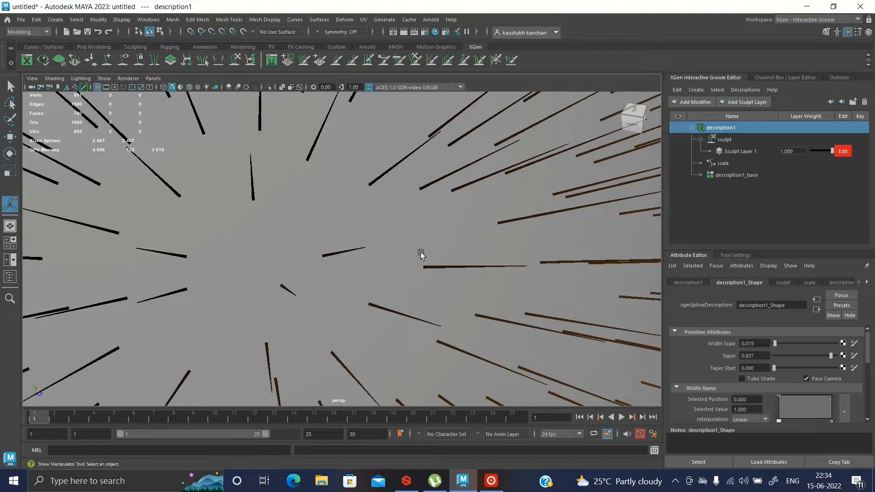
# Step: Set the groom splines' Taper Start to 0.600 so the narrowing begins further along each strand
pyautogui.moveTo(780, 368); pyautogui.dragTo(810, 369)
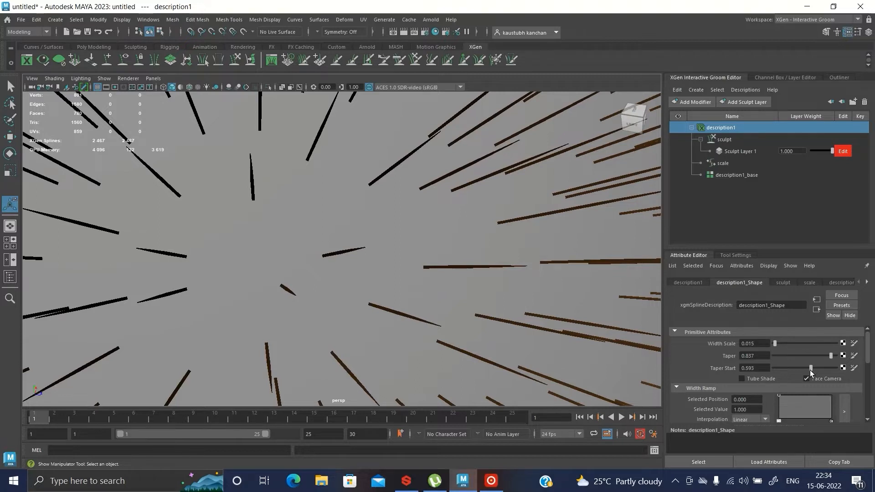
pyautogui.click(767, 368)
pyautogui.press('Return')
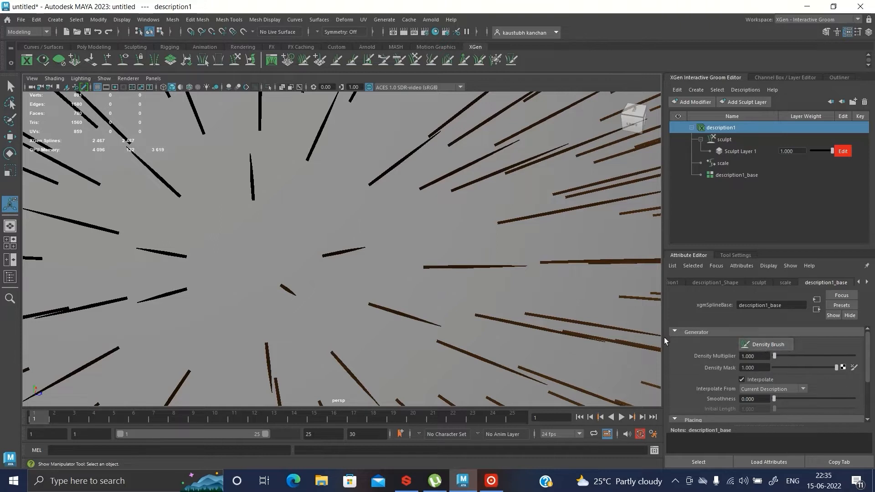
# Step: Examine the tapered strands across the hemisphere both close up and from a distance
pyautogui.scroll(-5, 425, 274)
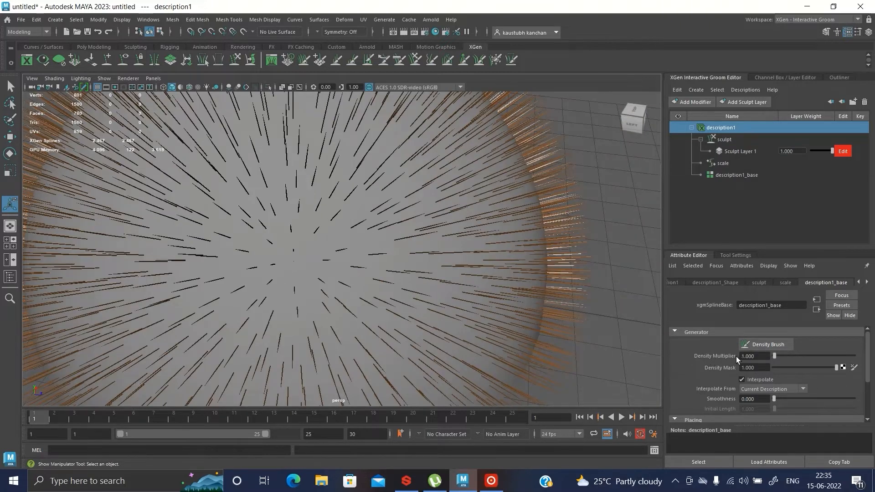
pyautogui.scroll(-4, 401, 274)
pyautogui.scroll(-2, 740, 342)
pyautogui.scroll(2, 739, 342)
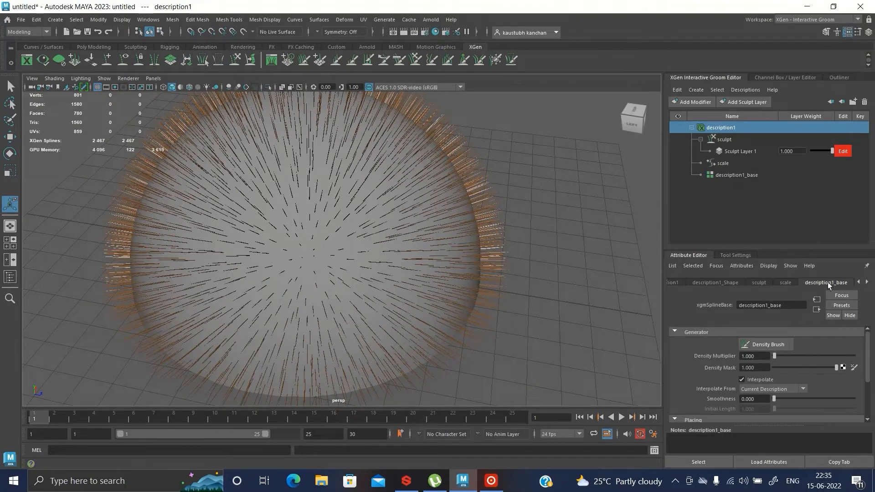
pyautogui.scroll(5, 494, 212)
pyautogui.scroll(-2, 747, 352)
pyautogui.scroll(2, 746, 354)
pyautogui.scroll(-2, 729, 365)
pyautogui.scroll(2, 679, 365)
pyautogui.scroll(-5, 516, 288)
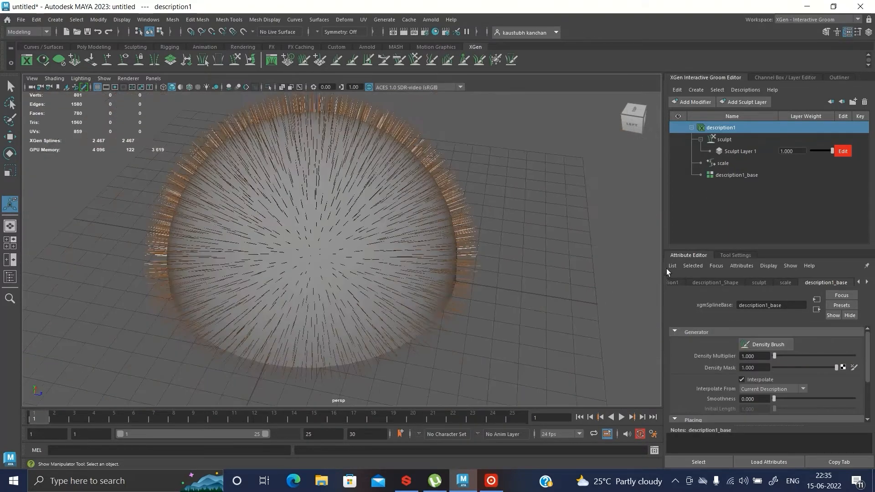
# Step: Review the attributes of description1_base, description1_Shape and the sculpt modifier, including the sculpt layer's weight
pyautogui.click(735, 175)
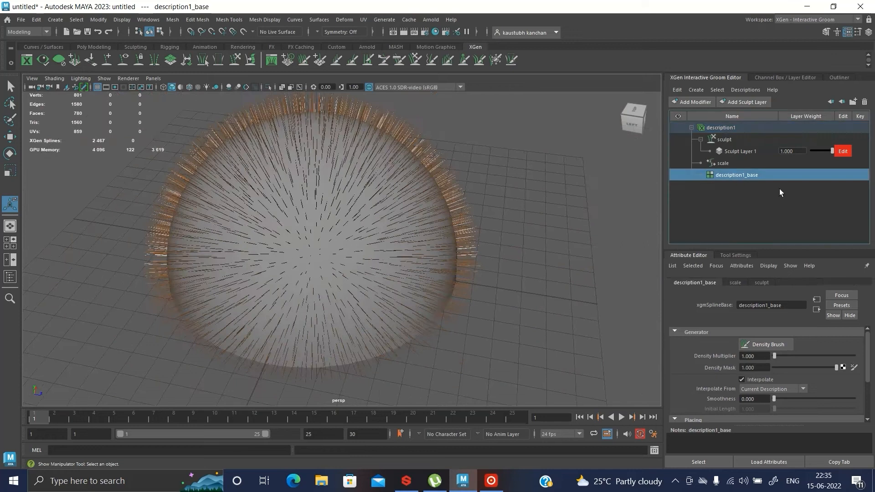
pyautogui.click(725, 139)
pyautogui.click(720, 128)
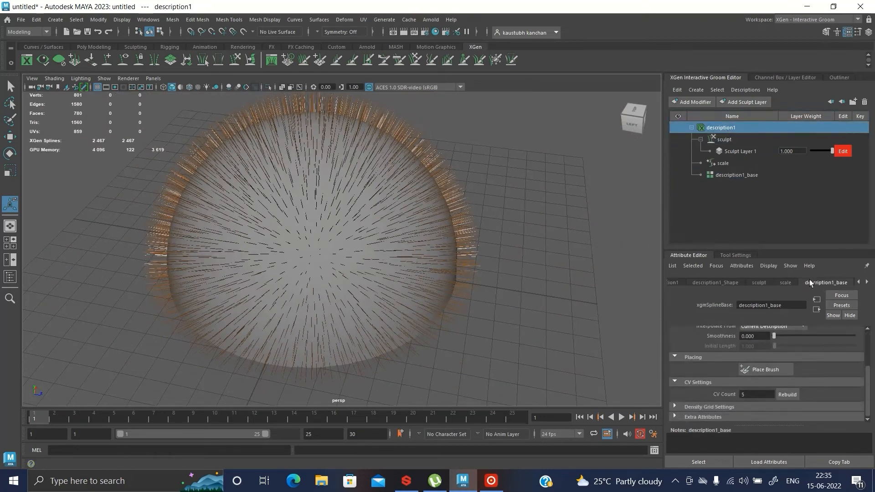
pyautogui.click(715, 283)
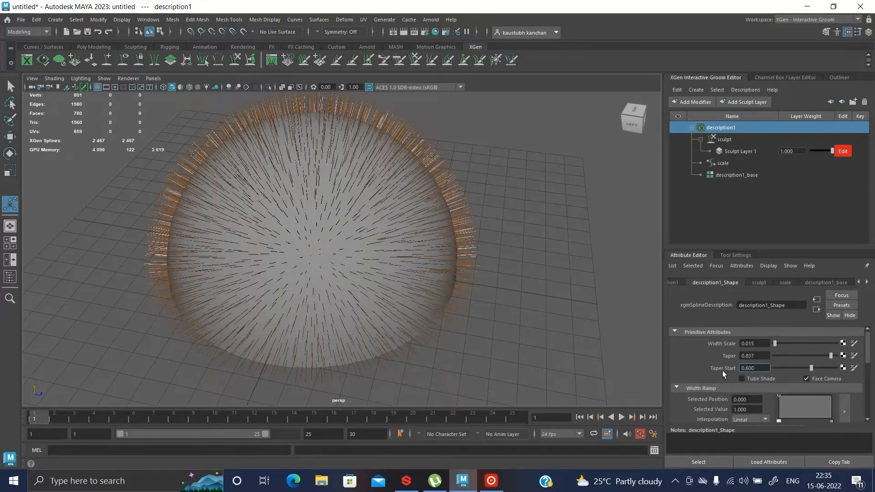
pyautogui.click(817, 282)
pyautogui.scroll(3, 751, 354)
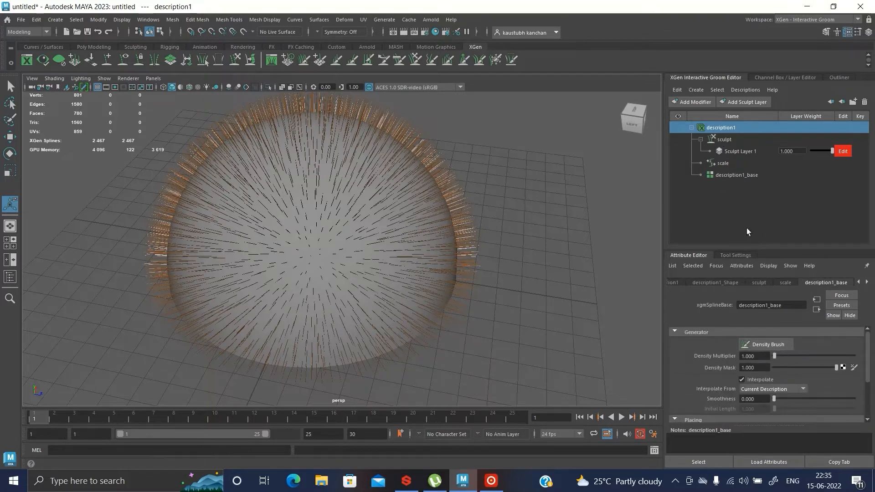
pyautogui.click(755, 285)
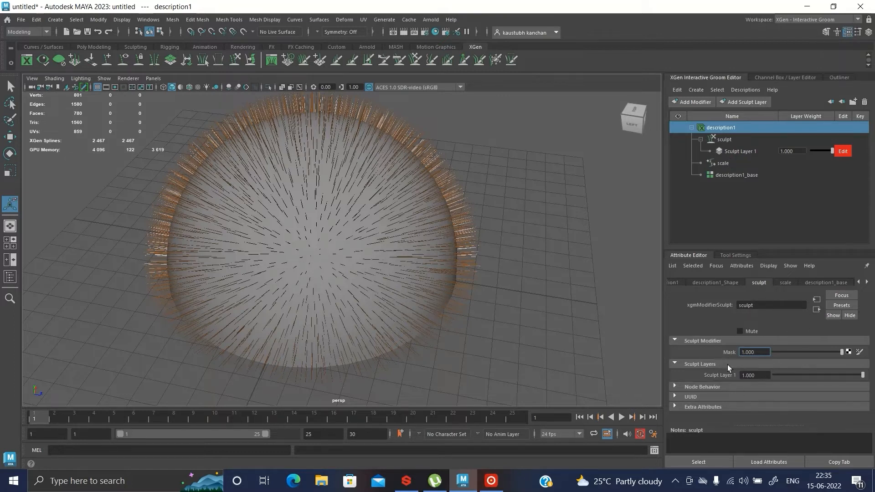
pyautogui.moveTo(832, 151)
pyautogui.mouseDown()
pyautogui.moveTo(814, 152)
pyautogui.moveTo(833, 155)
pyautogui.mouseUp()
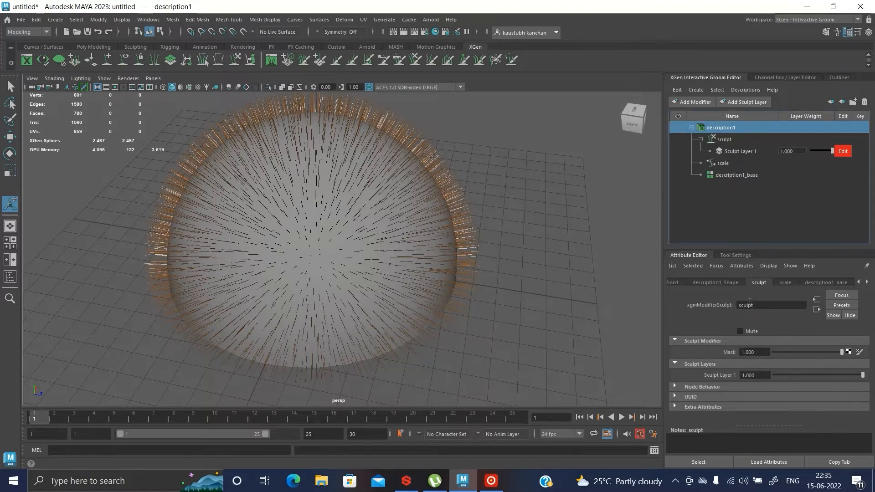
# Step: Try lengthening the hair by raising the scale modifier's Scale to about 4.882
pyautogui.click(786, 284)
pyautogui.scroll(5, 418, 263)
pyautogui.keyDown('alt'); pyautogui.moveTo(418, 263); pyautogui.dragTo(433, 266); pyautogui.keyUp('alt')
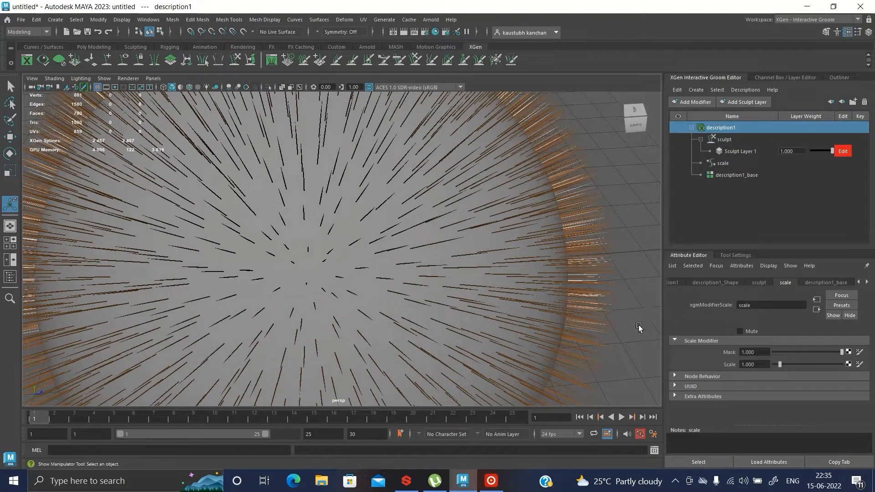
pyautogui.moveTo(780, 365); pyautogui.dragTo(807, 364)
pyautogui.scroll(-5, 406, 281)
pyautogui.moveTo(406, 281)
pyautogui.keyDown('alt'); pyautogui.mouseDown()
pyautogui.moveTo(449, 237)
pyautogui.moveTo(238, 235)
pyautogui.moveTo(290, 289)
pyautogui.moveTo(420, 283)
pyautogui.mouseUp(); pyautogui.keyUp('alt')
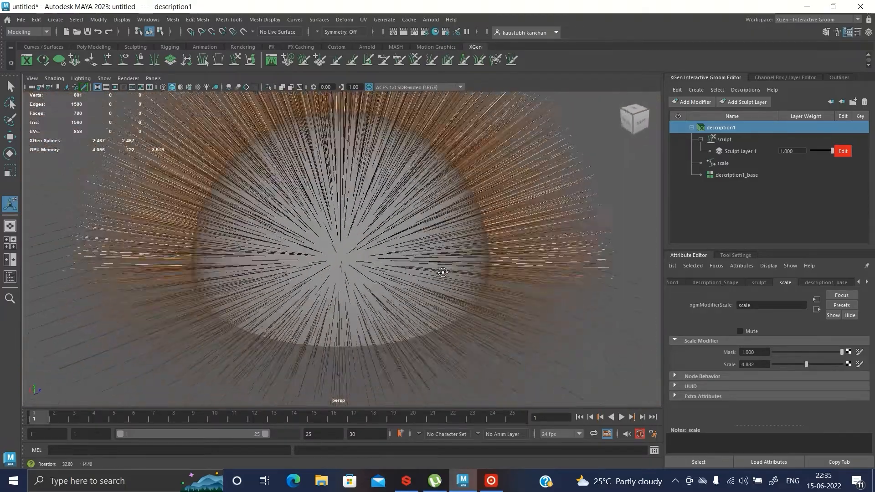
# Step: Shorten the hair by lowering the scale modifier's Scale to about 1.178, checking the hemisphere from other angles
pyautogui.moveTo(808, 364); pyautogui.dragTo(782, 362)
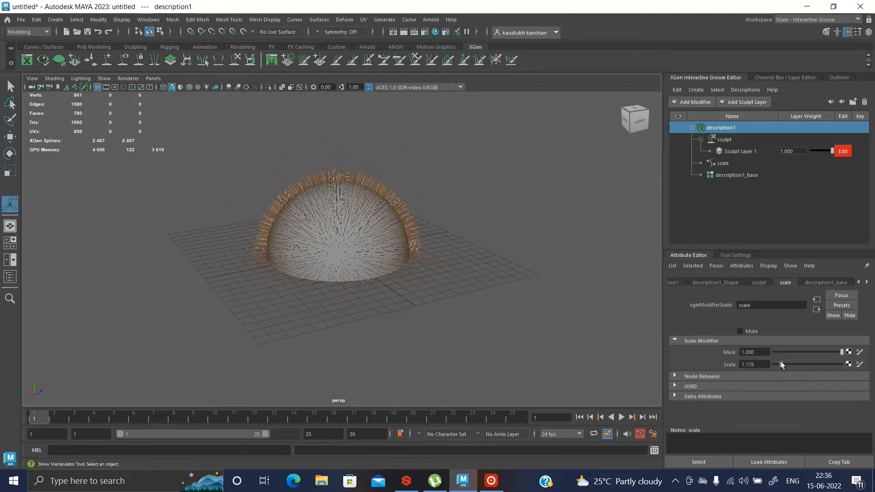
pyautogui.keyDown('alt'); pyautogui.moveTo(424, 270); pyautogui.dragTo(422, 251); pyautogui.keyUp('alt')
pyautogui.keyDown('alt'); pyautogui.moveTo(422, 250); pyautogui.dragTo(559, 275, button='right'); pyautogui.keyUp('alt')
pyautogui.keyDown('alt'); pyautogui.moveTo(558, 276); pyautogui.dragTo(617, 305); pyautogui.keyUp('alt')
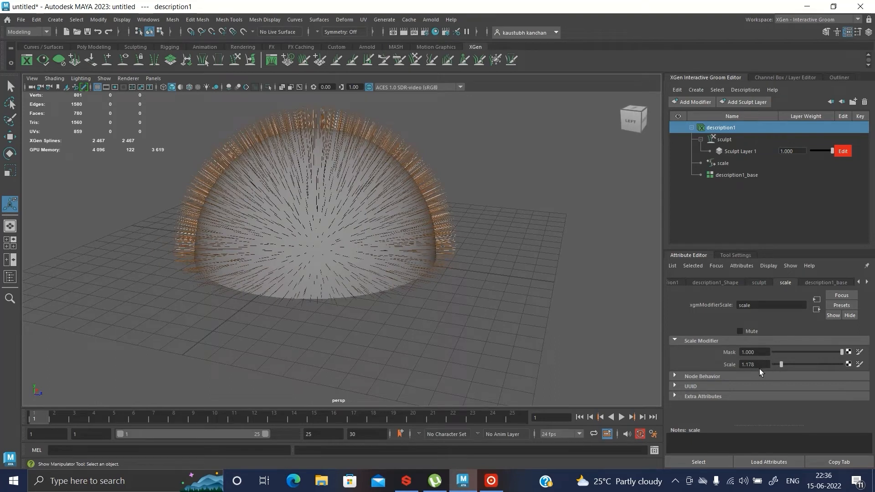
# Step: Test description1_base's Density Multiplier at about 98.851, 50.575 and 100 to see much denser hair
pyautogui.click(819, 284)
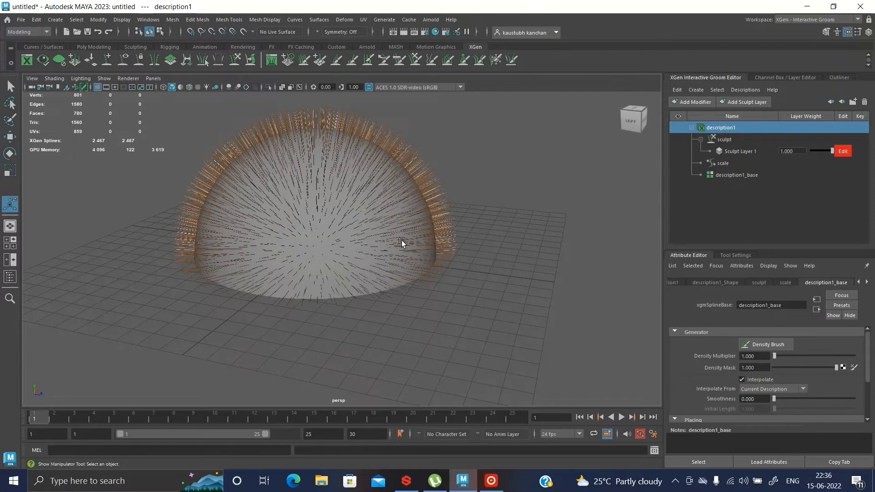
pyautogui.scroll(7, 401, 241)
pyautogui.keyDown('alt'); pyautogui.moveTo(316, 262); pyautogui.dragTo(378, 274); pyautogui.keyUp('alt')
pyautogui.scroll(-4, 358, 277)
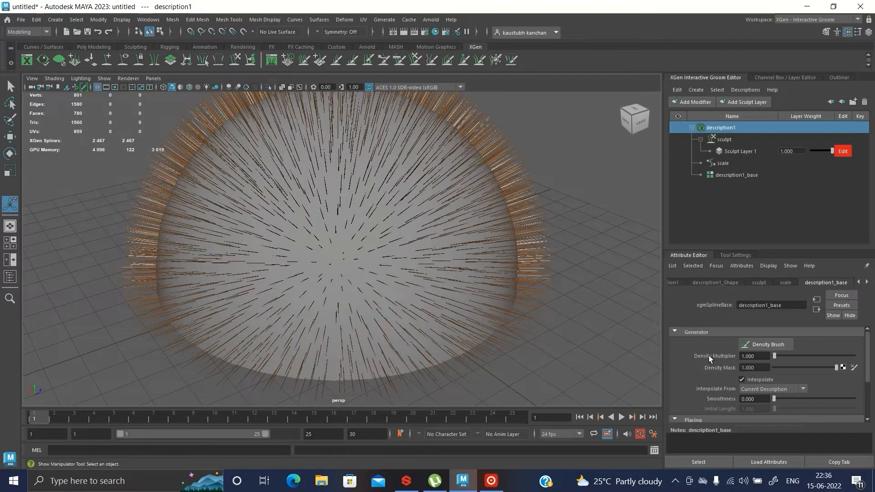
pyautogui.moveTo(776, 356); pyautogui.dragTo(829, 352)
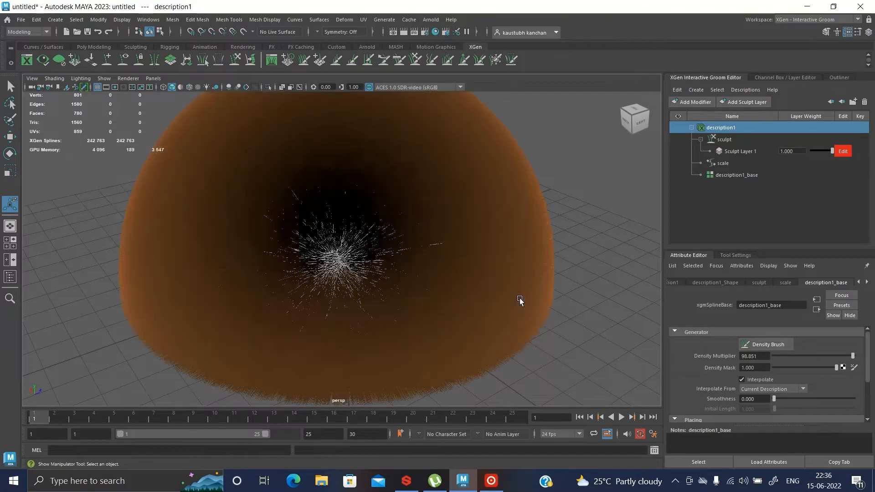
pyautogui.click(852, 357)
pyautogui.moveTo(852, 357); pyautogui.dragTo(814, 355)
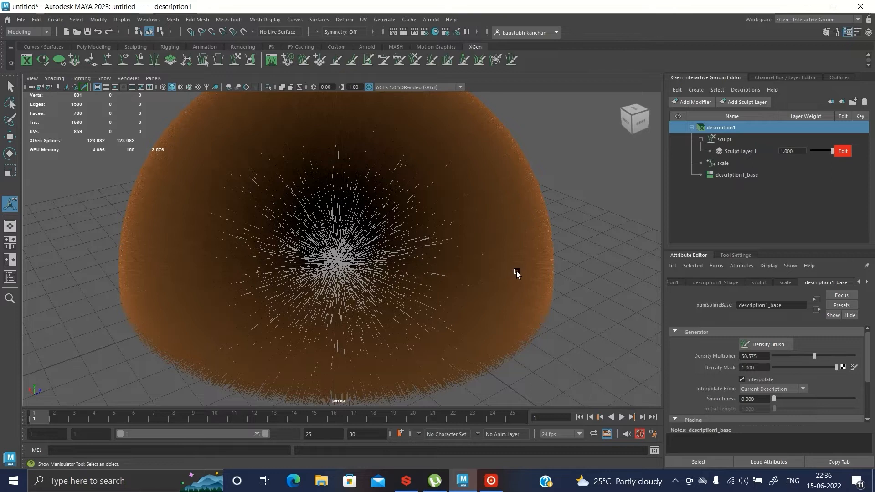
pyautogui.moveTo(814, 355); pyautogui.dragTo(856, 357)
pyautogui.keyDown('alt'); pyautogui.moveTo(403, 223); pyautogui.dragTo(267, 236); pyautogui.keyUp('alt')
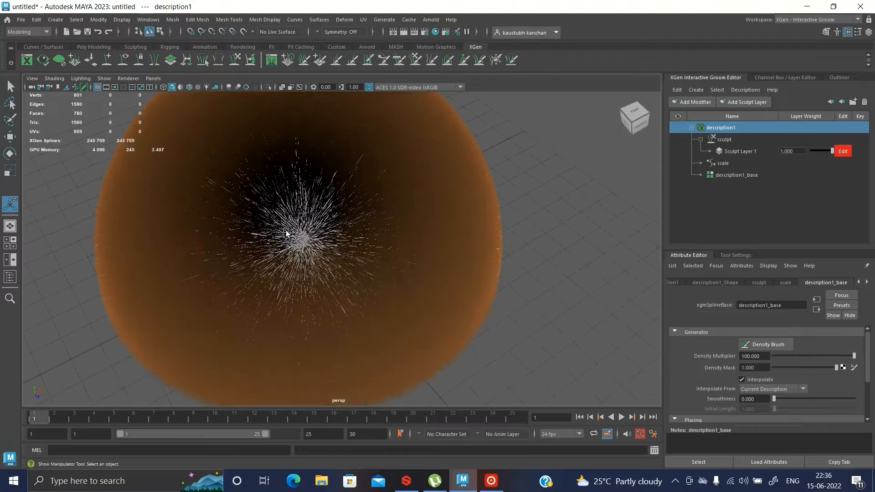
# Step: Thin out the hair by lowering description1_base's Density Multiplier, trying about 26.437 and finally entering 20
pyautogui.moveTo(845, 354); pyautogui.dragTo(818, 360)
pyautogui.keyDown('alt'); pyautogui.moveTo(523, 246); pyautogui.dragTo(401, 200); pyautogui.keyUp('alt')
pyautogui.moveTo(808, 355); pyautogui.dragTo(795, 355)
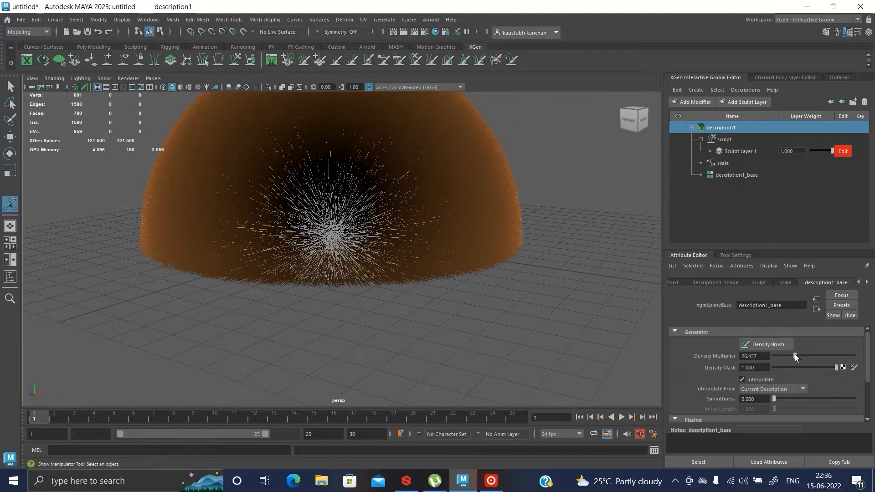
pyautogui.keyDown('alt'); pyautogui.moveTo(469, 246); pyautogui.dragTo(501, 242); pyautogui.keyUp('alt')
pyautogui.doubleClick(768, 359)
pyautogui.write('20')
pyautogui.press('Return')
pyautogui.keyDown('alt'); pyautogui.moveTo(440, 243); pyautogui.dragTo(510, 272); pyautogui.keyUp('alt')
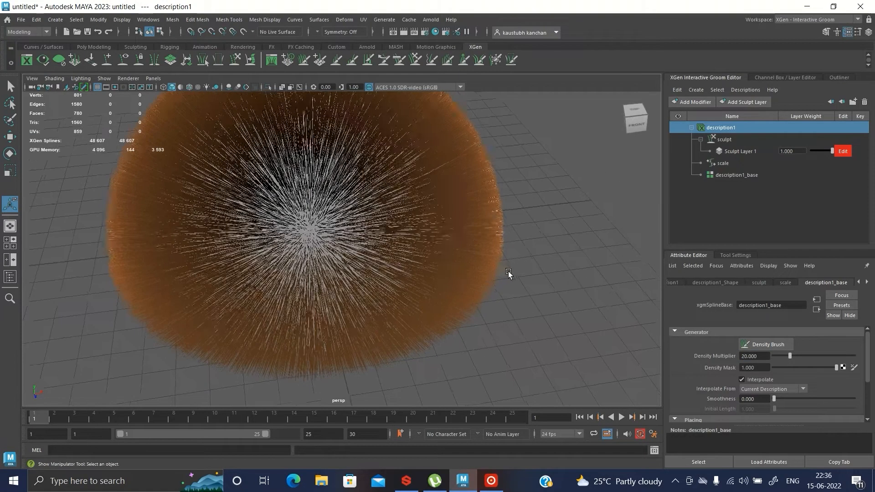
pyautogui.scroll(-3, 508, 258)
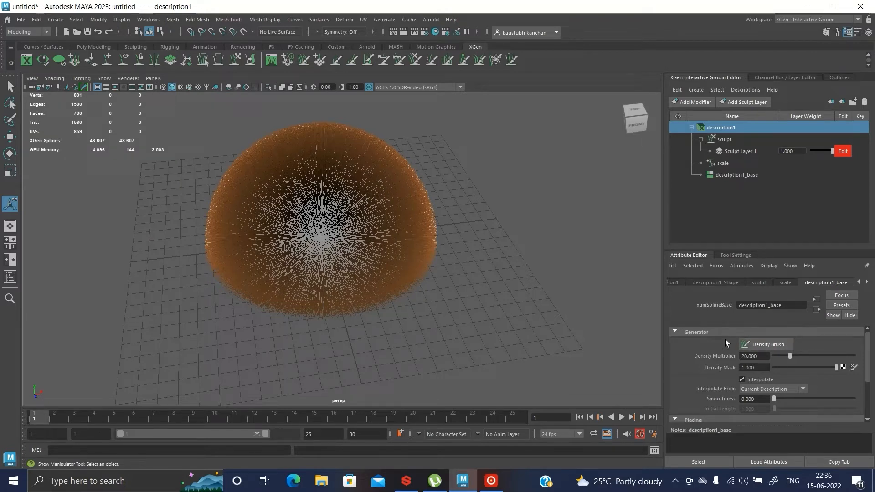
# Step: Add a second sculpt layer to description1's sculpt modifier
pyautogui.click(738, 151)
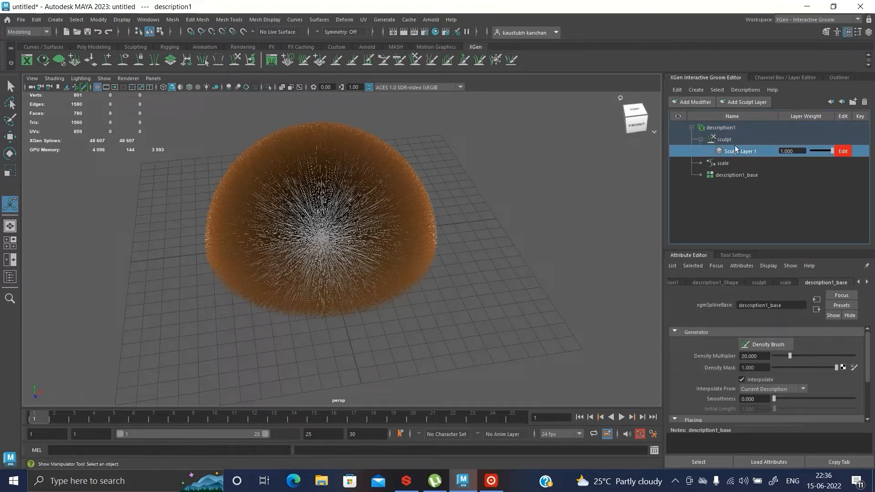
pyautogui.click(802, 150)
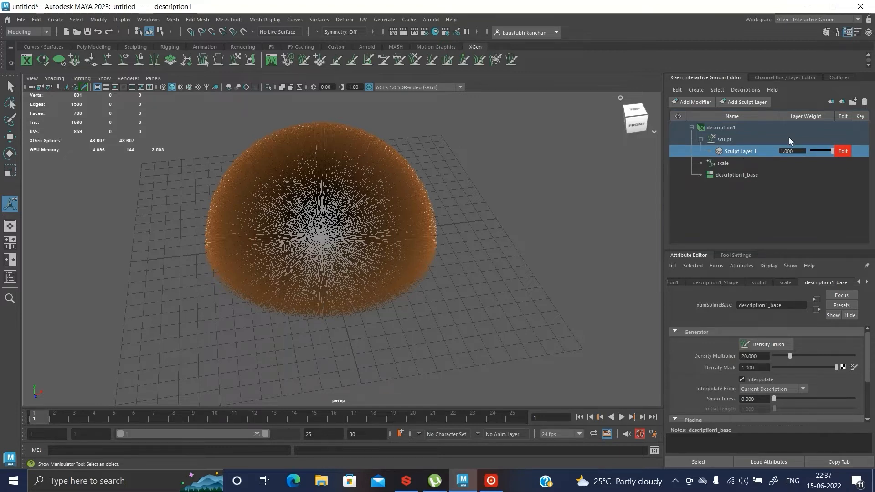
pyautogui.click(733, 151)
pyautogui.click(739, 103)
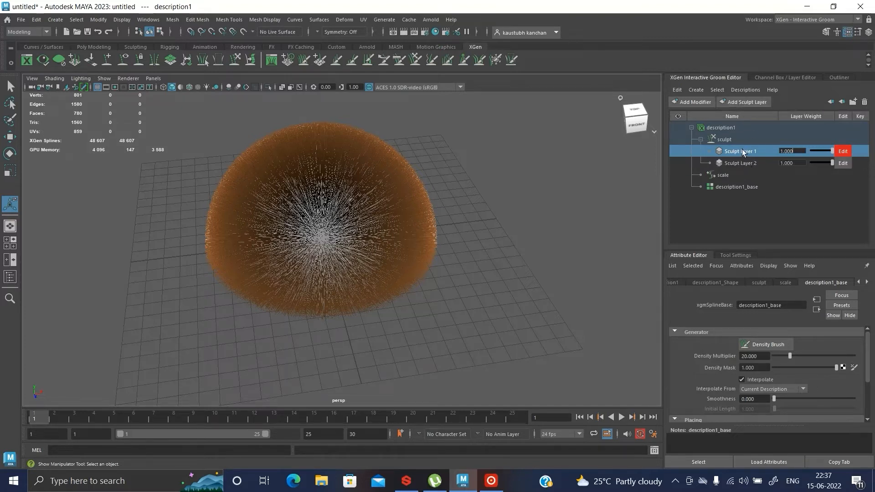
pyautogui.click(751, 163)
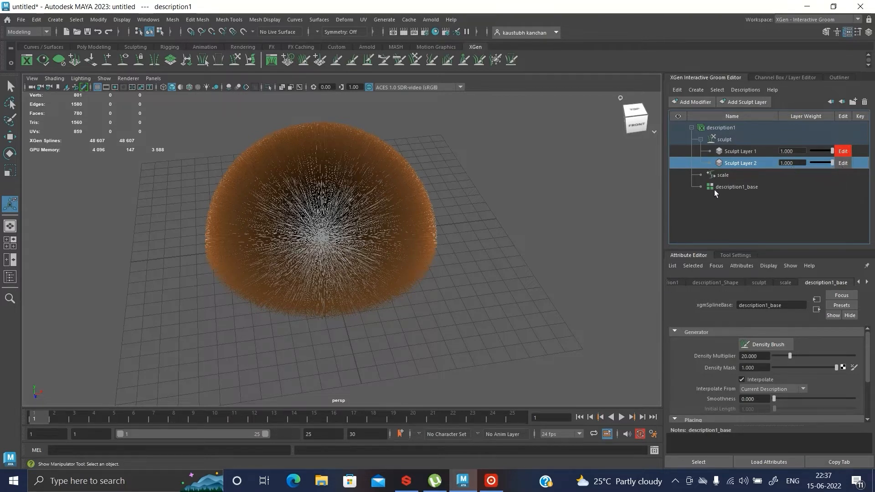
pyautogui.click(749, 152)
# Step: Make Sculpt Layer 2 the layer being edited, and delete it from the sculpt modifier
pyautogui.scroll(4, 335, 183)
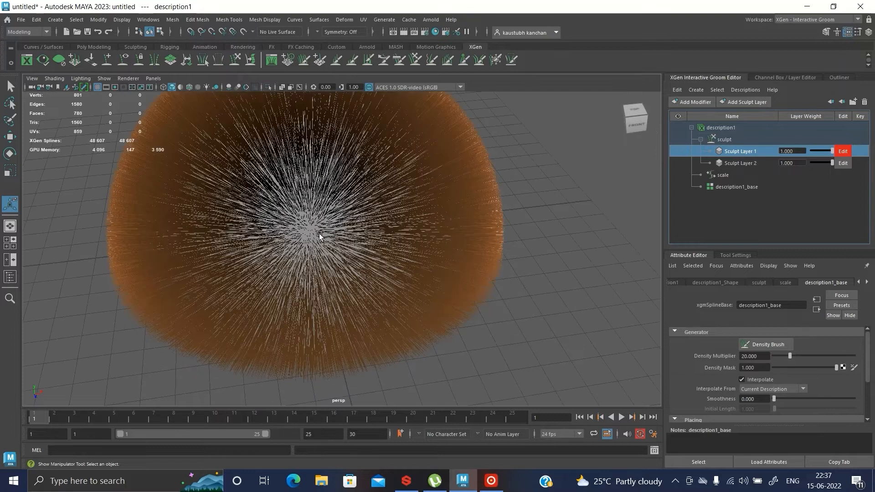
pyautogui.scroll(-4, 233, 240)
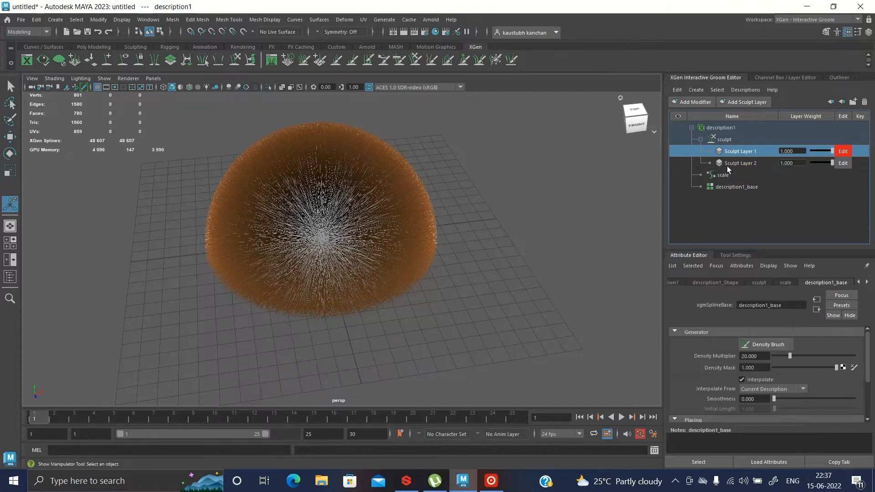
pyautogui.scroll(3, 417, 217)
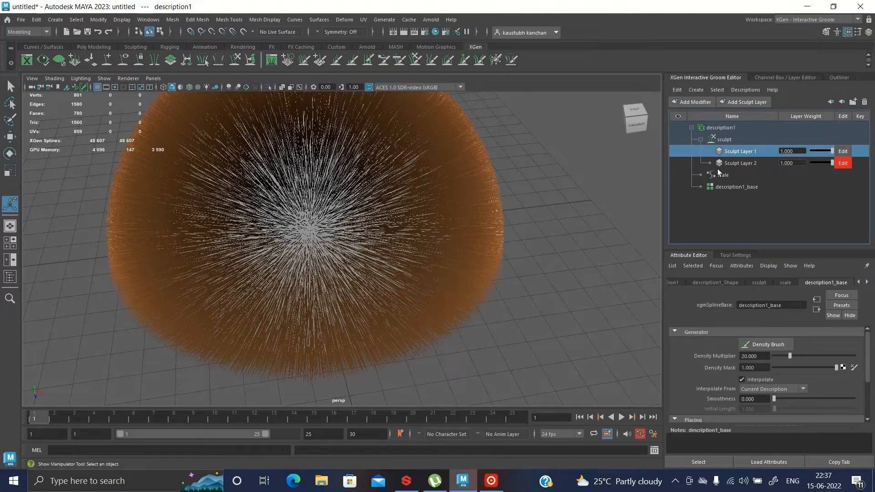
pyautogui.click(740, 163)
pyautogui.scroll(3, 435, 214)
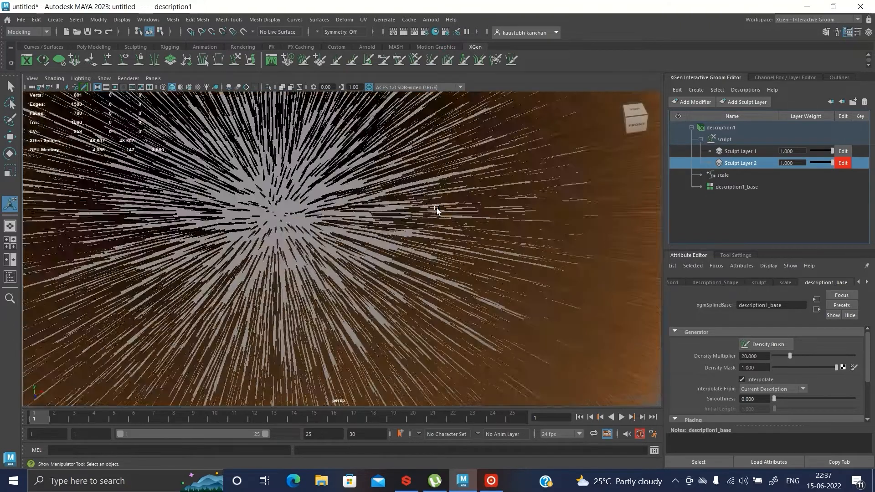
pyautogui.scroll(-3, 436, 216)
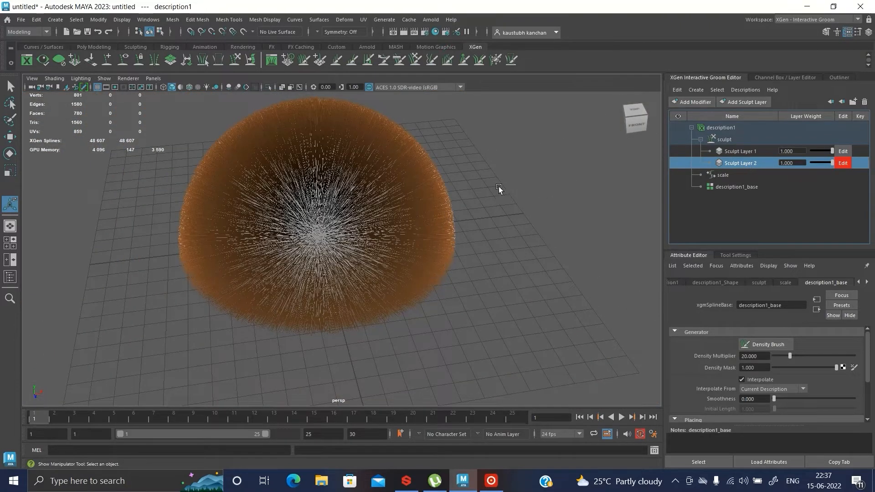
pyautogui.rightClick(740, 163)
pyautogui.click(753, 196)
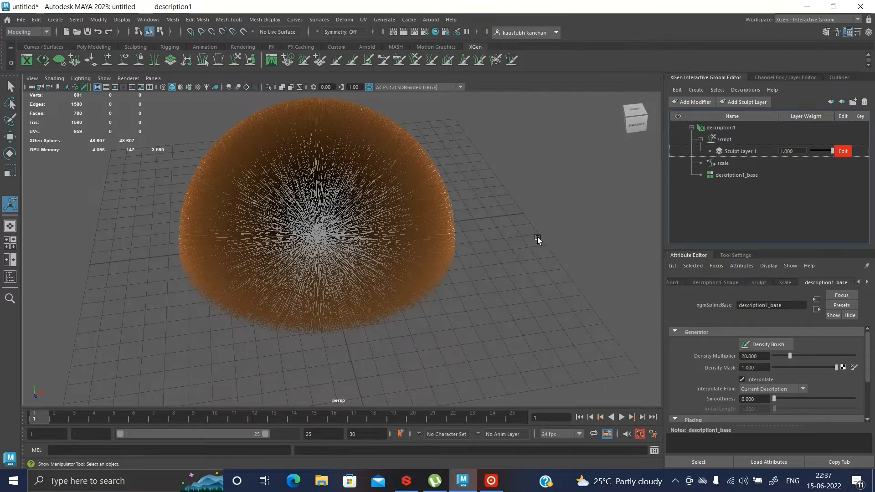
# Step: Use the Density brush on description1 to add and remove hairs at the centre of the radial hair pattern
pyautogui.click(727, 129)
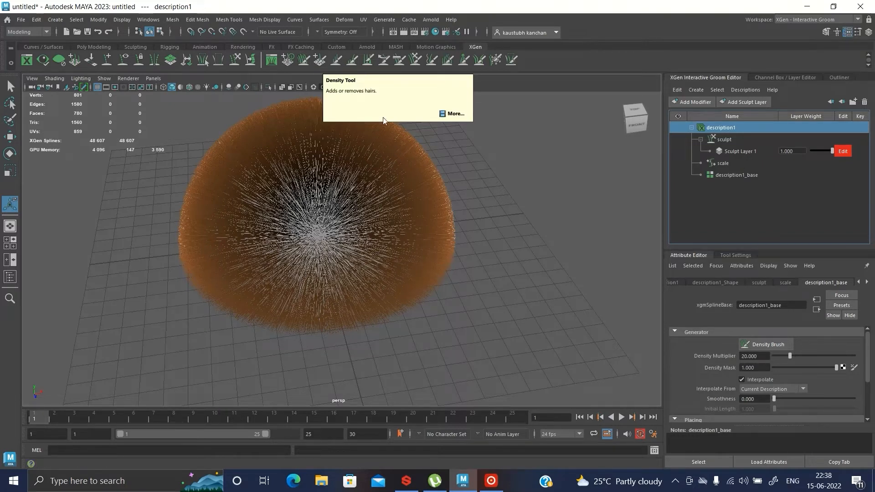
pyautogui.click(304, 61)
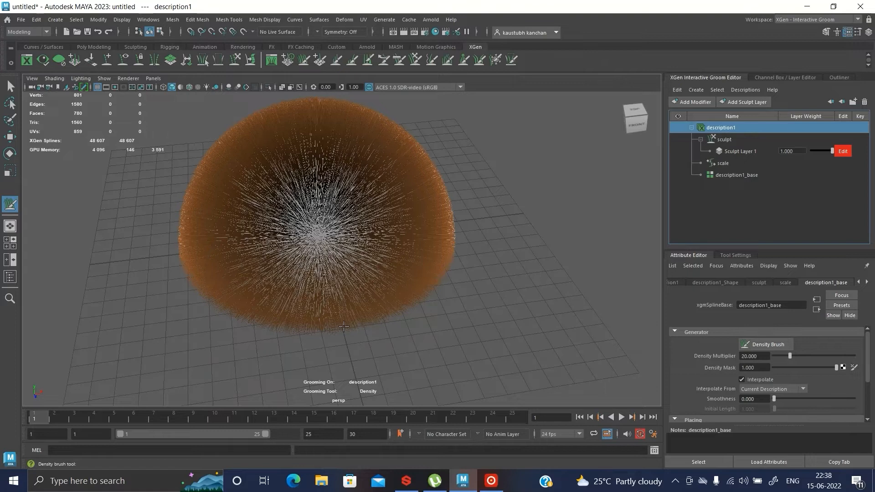
pyautogui.keyDown('alt'); pyautogui.moveTo(468, 222); pyautogui.dragTo(402, 222, button='right'); pyautogui.keyUp('alt')
pyautogui.keyDown('alt'); pyautogui.moveTo(426, 209); pyautogui.dragTo(484, 209); pyautogui.keyUp('alt')
pyautogui.keyDown('alt'); pyautogui.moveTo(325, 231); pyautogui.dragTo(345, 244, button='right'); pyautogui.keyUp('alt')
pyautogui.scroll(5, 344, 244)
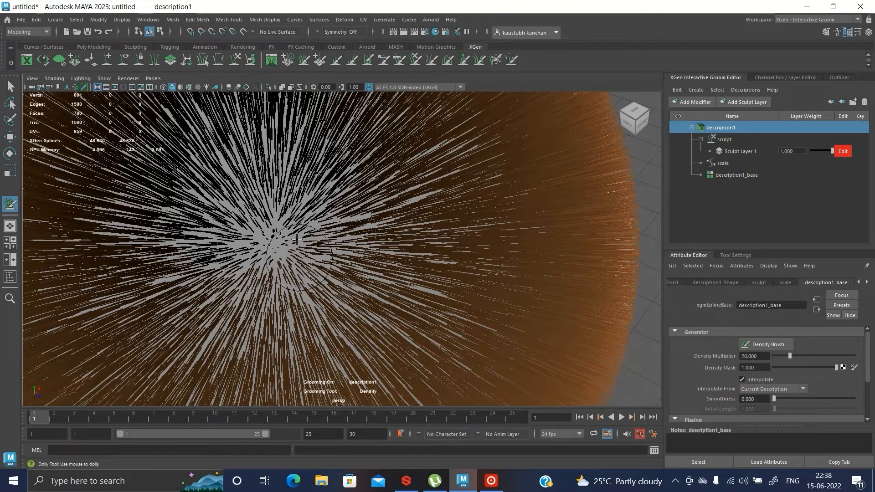
pyautogui.moveTo(284, 238); pyautogui.dragTo(283, 264)
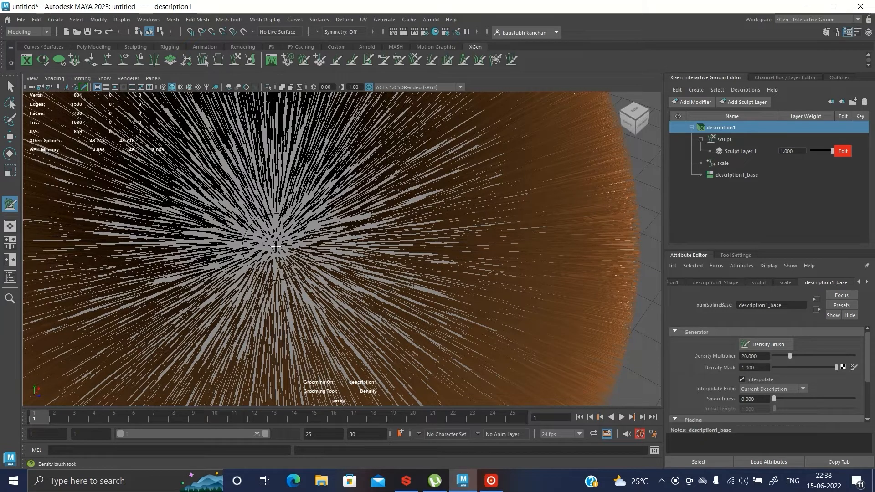
pyautogui.moveTo(277, 245); pyautogui.dragTo(287, 249)
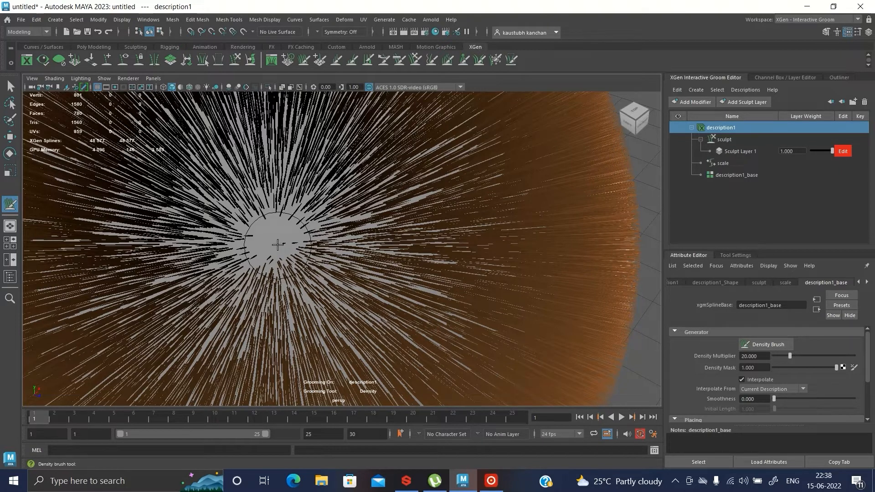
pyautogui.moveTo(272, 238); pyautogui.dragTo(290, 229)
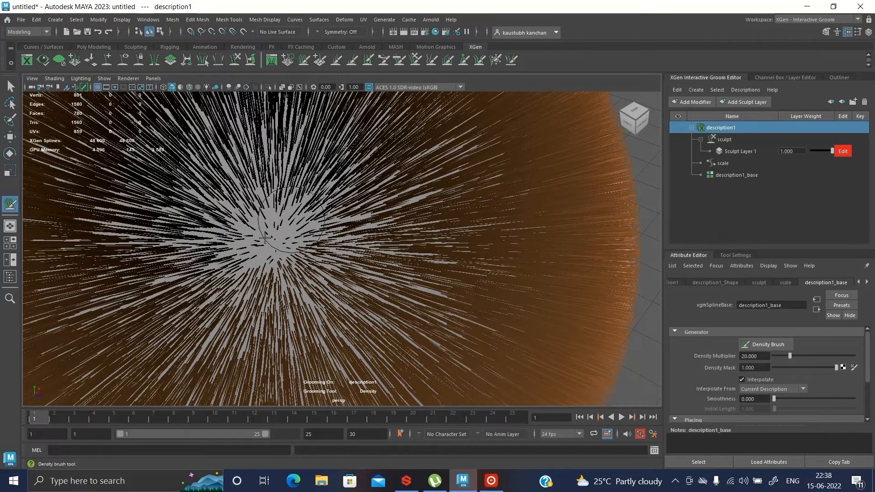
# Step: Resize the Density brush to about 251 and 160, and add more hairs over a wide area of the dome
pyautogui.scroll(-5, 261, 245)
pyautogui.scroll(15, 292, 244)
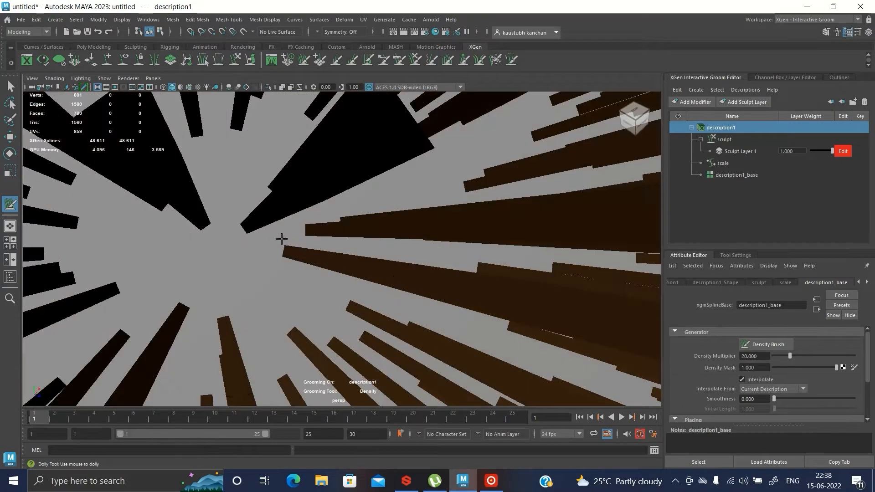
pyautogui.scroll(-5, 240, 228)
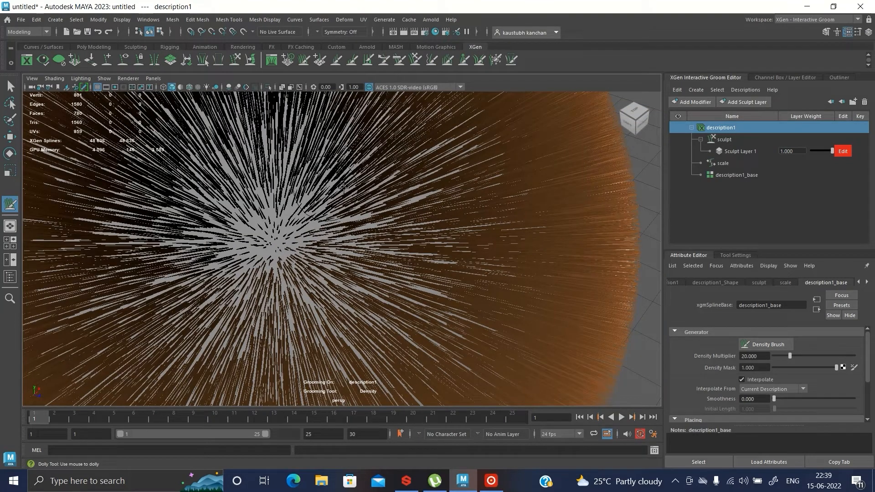
pyautogui.scroll(-3, 306, 241)
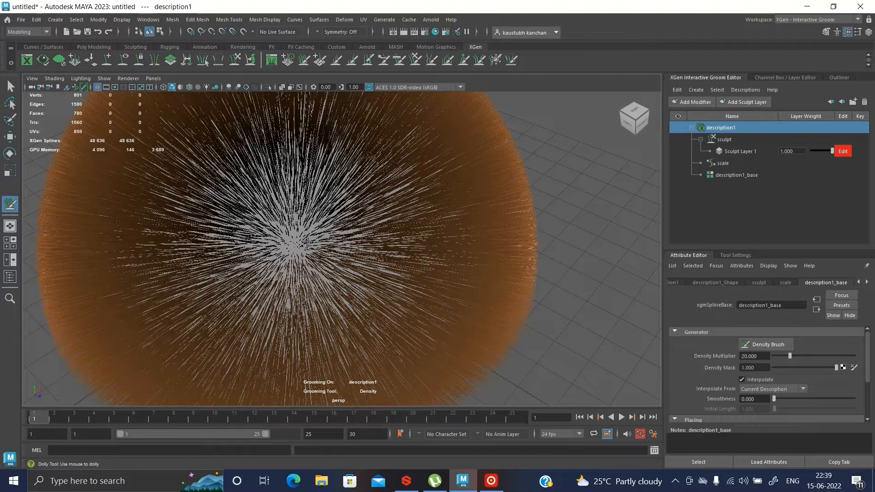
pyautogui.moveTo(321, 244)
pyautogui.mouseDown()
pyautogui.moveTo(380, 244)
pyautogui.moveTo(313, 244)
pyautogui.moveTo(385, 243)
pyautogui.moveTo(318, 244)
pyautogui.moveTo(333, 244)
pyautogui.mouseUp()
pyautogui.moveTo(325, 342)
pyautogui.mouseDown()
pyautogui.moveTo(306, 303)
pyautogui.moveTo(301, 256)
pyautogui.moveTo(288, 256)
pyautogui.moveTo(319, 257)
pyautogui.moveTo(382, 327)
pyautogui.mouseUp()
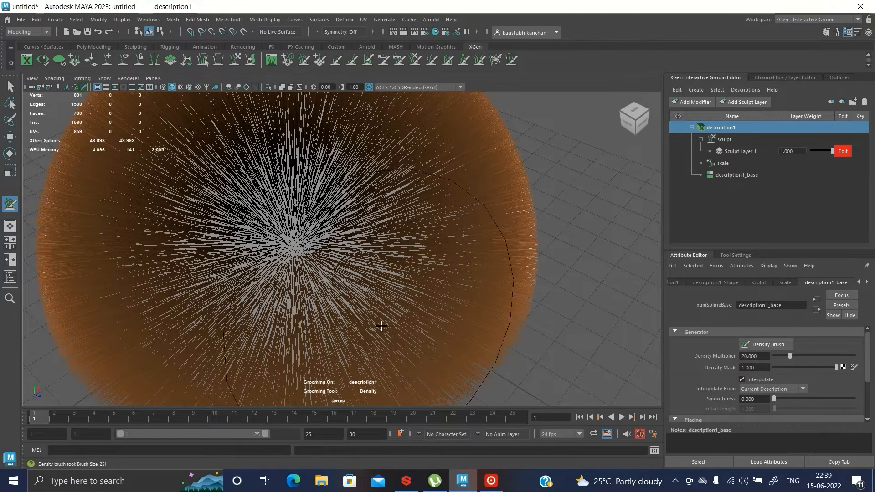
pyautogui.moveTo(310, 246)
pyautogui.mouseDown()
pyautogui.moveTo(315, 255)
pyautogui.moveTo(350, 256)
pyautogui.moveTo(294, 247)
pyautogui.mouseUp()
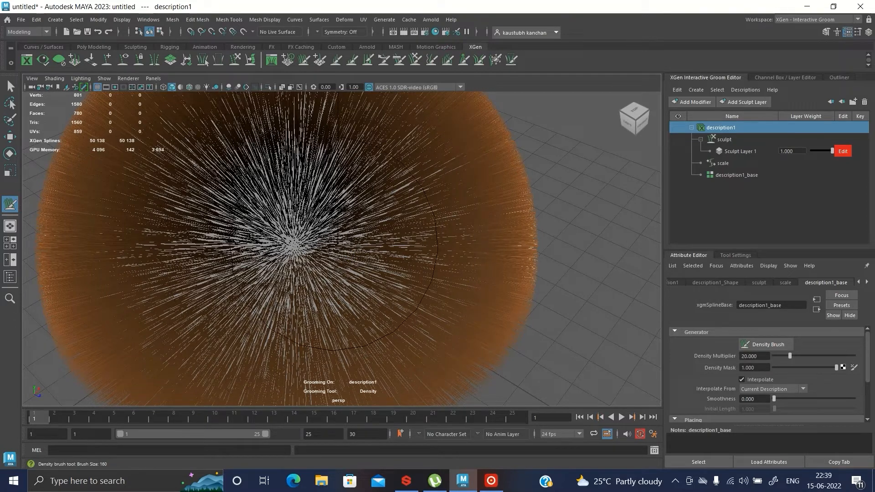
pyautogui.scroll(-5, 392, 221)
pyautogui.keyDown('alt'); pyautogui.moveTo(500, 201); pyautogui.dragTo(458, 210); pyautogui.keyUp('alt')
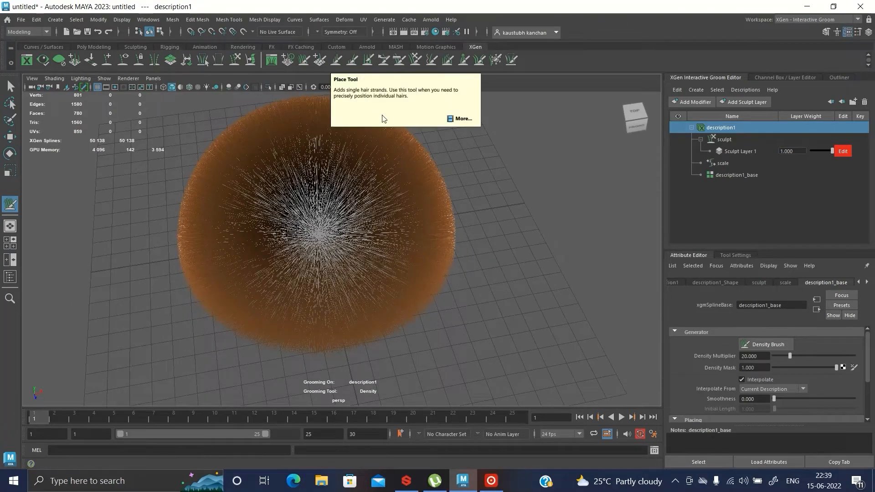
pyautogui.rightClick(463, 206)
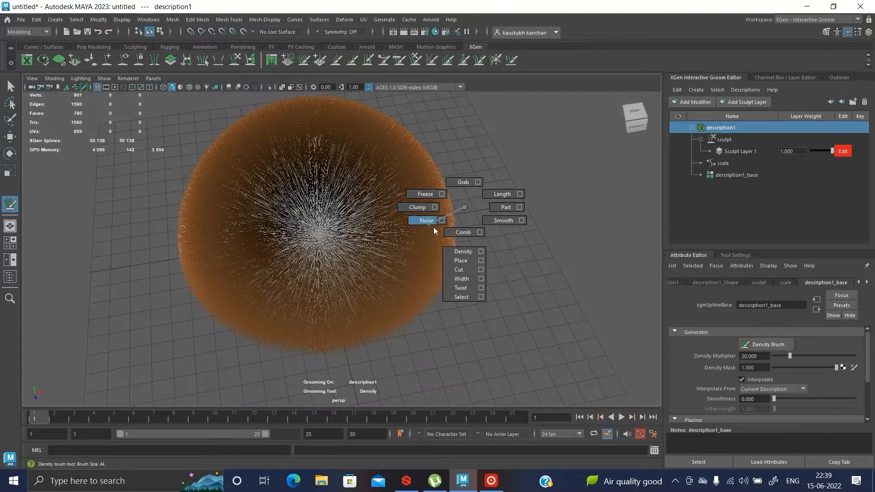
pyautogui.click(464, 208)
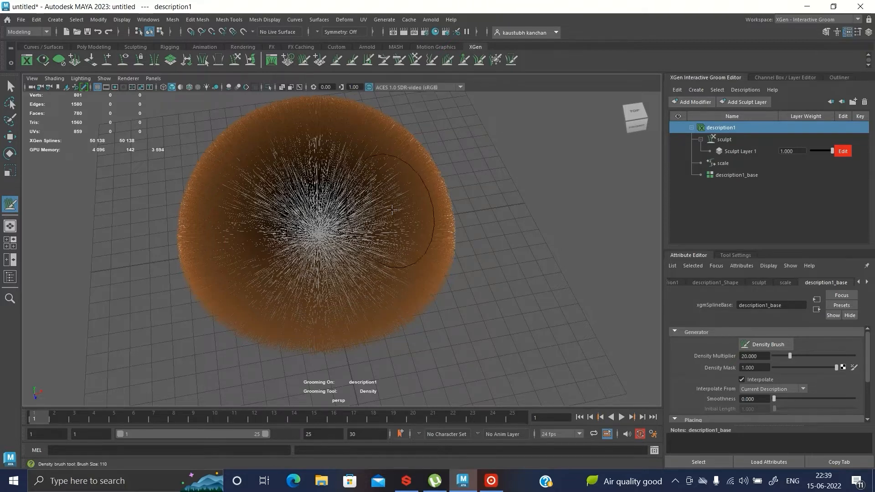
# Step: Try lengthening the hair on the dome's side with the Length brush, and undo the strokes
pyautogui.scroll(1, 472, 194)
pyautogui.scroll(-3, 469, 200)
pyautogui.moveTo(449, 210)
pyautogui.keyDown('alt'); pyautogui.mouseDown()
pyautogui.moveTo(354, 191)
pyautogui.moveTo(368, 180)
pyautogui.moveTo(341, 188)
pyautogui.mouseUp(); pyautogui.keyUp('alt')
pyautogui.click(337, 61)
pyautogui.moveTo(391, 206)
pyautogui.mouseDown()
pyautogui.moveTo(417, 194)
pyautogui.moveTo(225, 184)
pyautogui.moveTo(414, 207)
pyautogui.moveTo(487, 203)
pyautogui.moveTo(498, 262)
pyautogui.moveTo(299, 182)
pyautogui.moveTo(211, 190)
pyautogui.moveTo(324, 250)
pyautogui.moveTo(448, 226)
pyautogui.mouseUp()
pyautogui.hotkey('ctrl', 'z')
pyautogui.hotkey('ctrl', 'z')
pyautogui.hotkey('ctrl', 'z')
# Step: Try a long Length brush stroke that stretches the hair far out from the dome, and undo it
pyautogui.moveTo(352, 203)
pyautogui.mouseDown()
pyautogui.moveTo(423, 147)
pyautogui.moveTo(554, 124)
pyautogui.mouseUp()
pyautogui.scroll(-5, 482, 164)
pyautogui.keyDown('alt'); pyautogui.moveTo(483, 164); pyautogui.dragTo(168, 188); pyautogui.keyUp('alt')
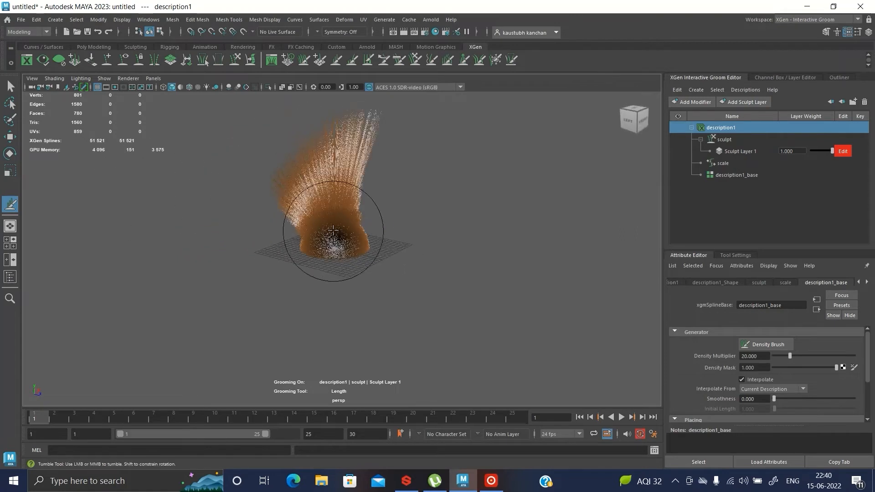
pyautogui.hotkey('ctrl', 'z')
pyautogui.hotkey('ctrl', 'z')
# Step: Resize the Length brush and grow a long, narrow tuft of hair from the dome's upper side
pyautogui.moveTo(405, 176)
pyautogui.keyDown('alt'); pyautogui.mouseDown()
pyautogui.moveTo(323, 205)
pyautogui.moveTo(393, 207)
pyautogui.moveTo(384, 208)
pyautogui.mouseUp(); pyautogui.keyUp('alt')
pyautogui.keyDown('alt'); pyautogui.moveTo(385, 208); pyautogui.dragTo(529, 266, button='right'); pyautogui.keyUp('alt')
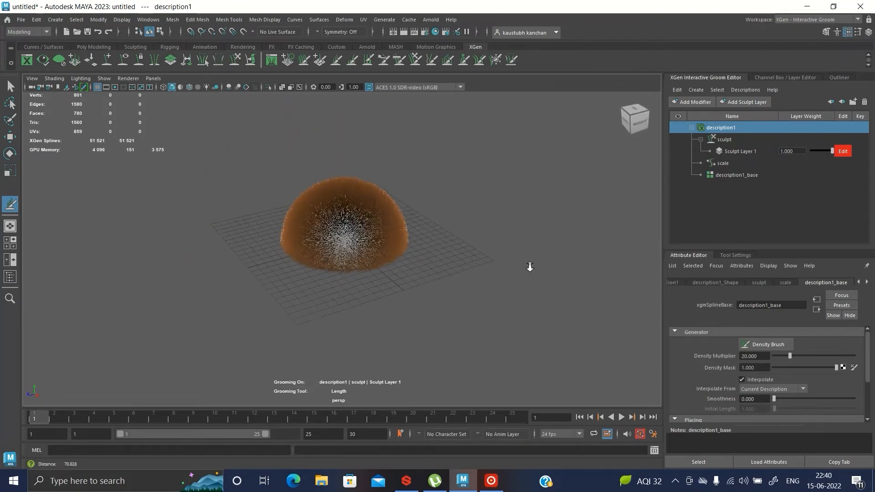
pyautogui.press('b')
pyautogui.moveTo(406, 211)
pyautogui.mouseDown()
pyautogui.moveTo(363, 211)
pyautogui.moveTo(411, 144)
pyautogui.moveTo(447, 166)
pyautogui.moveTo(287, 152)
pyautogui.moveTo(450, 166)
pyautogui.moveTo(458, 178)
pyautogui.mouseUp()
pyautogui.press('b')
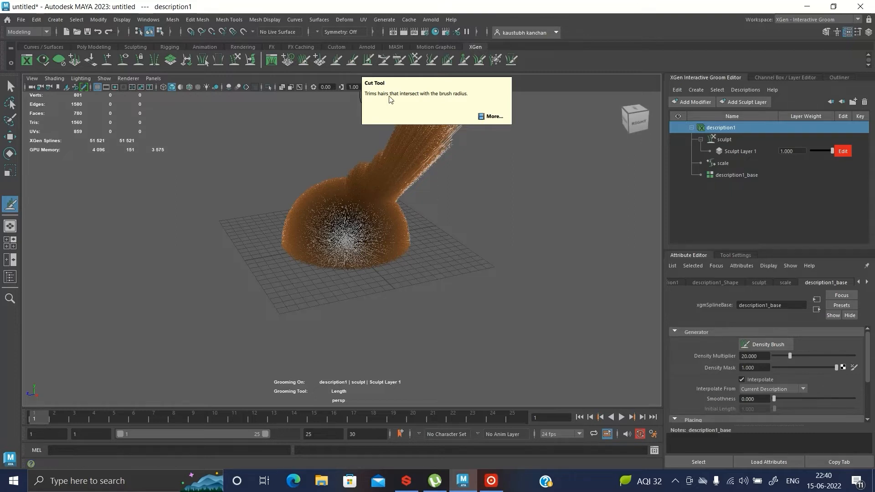
pyautogui.keyDown('alt'); pyautogui.moveTo(501, 157); pyautogui.dragTo(507, 162); pyautogui.keyUp('alt')
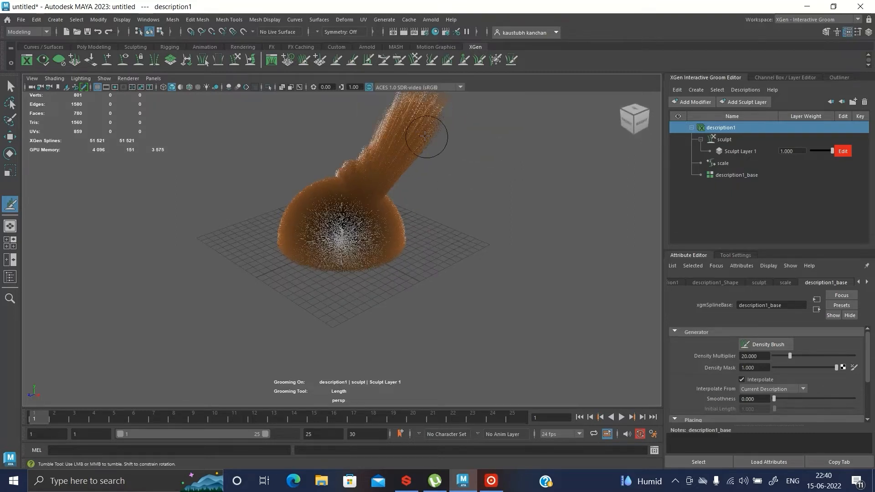
# Step: Trim the end of the long hair tuft with strokes of the Cut brush
pyautogui.click(352, 60)
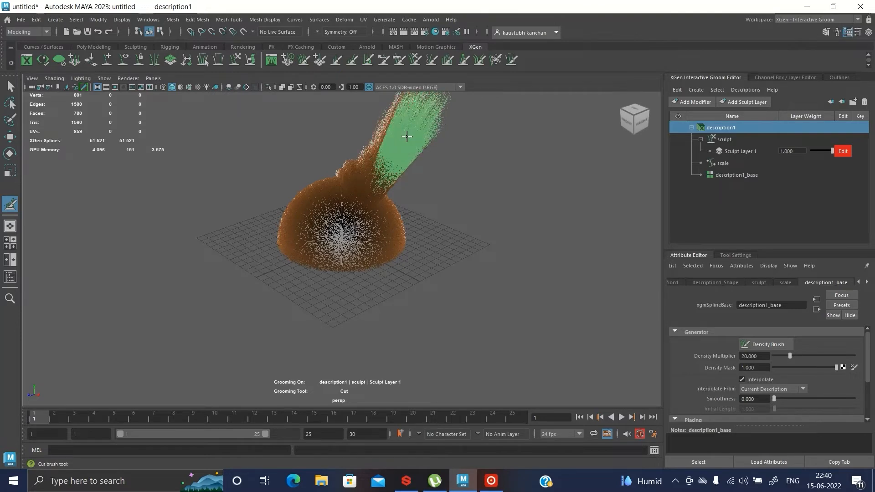
pyautogui.keyDown('alt'); pyautogui.moveTo(477, 150); pyautogui.dragTo(466, 150); pyautogui.keyUp('alt')
pyautogui.keyDown('alt'); pyautogui.moveTo(466, 150); pyautogui.dragTo(463, 215, button='middle'); pyautogui.keyUp('alt')
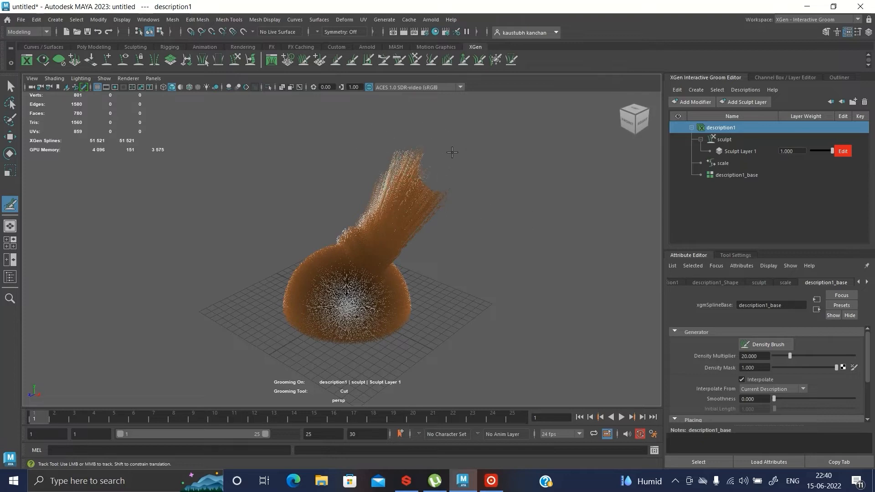
pyautogui.moveTo(471, 166)
pyautogui.keyDown('alt'); pyautogui.mouseDown()
pyautogui.moveTo(438, 167)
pyautogui.moveTo(483, 194)
pyautogui.moveTo(444, 191)
pyautogui.mouseUp(); pyautogui.keyUp('alt')
pyautogui.moveTo(269, 147)
pyautogui.mouseDown()
pyautogui.moveTo(328, 150)
pyautogui.moveTo(404, 176)
pyautogui.moveTo(285, 178)
pyautogui.moveTo(351, 172)
pyautogui.moveTo(400, 188)
pyautogui.moveTo(492, 193)
pyautogui.moveTo(463, 188)
pyautogui.mouseUp()
# Step: Undo the Cut brush strokes and the Length brush strokes that made the long tuft
pyautogui.hotkey('ctrl', 'z')
pyautogui.hotkey('ctrl', 'z')
pyautogui.hotkey('ctrl', 'z')
pyautogui.hotkey('ctrl', 'z')
pyautogui.hotkey('ctrl', 'z')
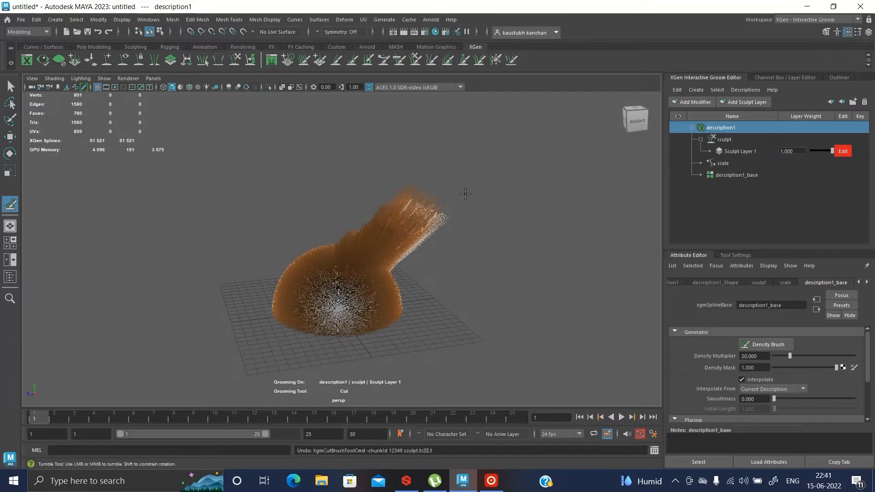
pyautogui.hotkey('ctrl', 'z')
pyautogui.hotkey('ctrl', 'z')
pyautogui.hotkey('ctrl', 'z')
pyautogui.hotkey('ctrl', 'z')
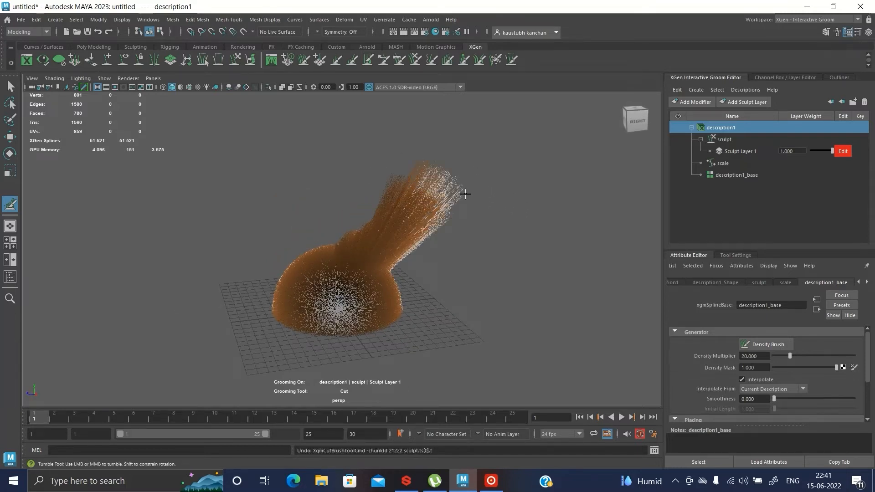
pyautogui.keyDown('alt'); pyautogui.moveTo(426, 181); pyautogui.dragTo(424, 190); pyautogui.keyUp('alt')
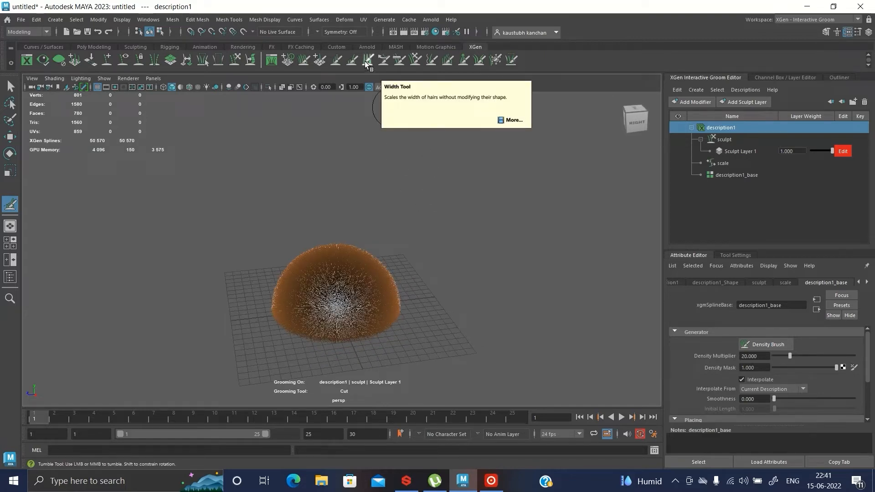
# Step: Comb the hair on Sculpt Layer 1 across the upper front of the dome with the Comb brush
pyautogui.keyDown('alt'); pyautogui.moveTo(387, 221); pyautogui.dragTo(622, 274, button='right'); pyautogui.keyUp('alt')
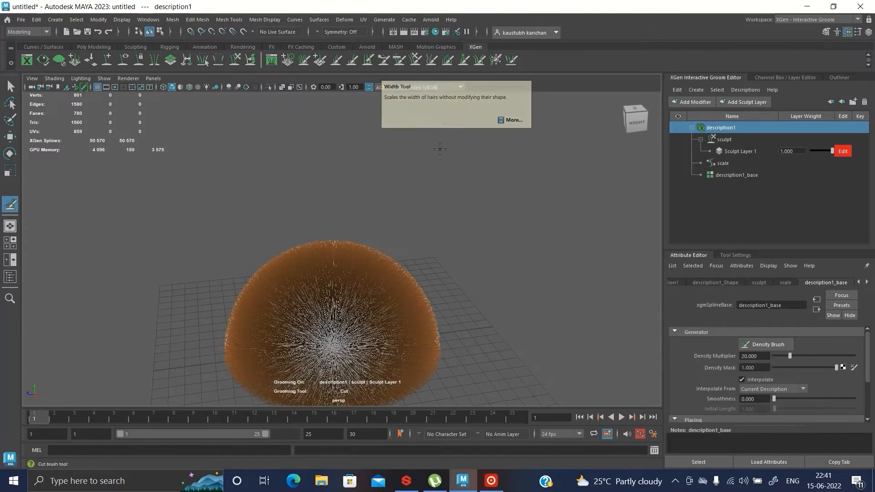
pyautogui.click(397, 58)
pyautogui.moveTo(451, 283)
pyautogui.keyDown('alt'); pyautogui.mouseDown()
pyautogui.moveTo(469, 238)
pyautogui.moveTo(485, 237)
pyautogui.mouseUp(); pyautogui.keyUp('alt')
pyautogui.moveTo(473, 195)
pyautogui.keyDown('alt'); pyautogui.mouseDown()
pyautogui.moveTo(430, 242)
pyautogui.moveTo(416, 243)
pyautogui.moveTo(466, 232)
pyautogui.mouseUp(); pyautogui.keyUp('alt')
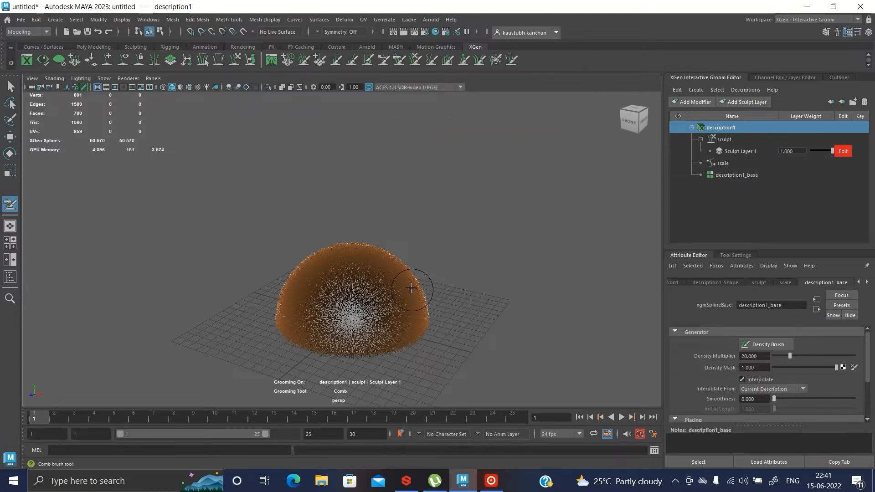
pyautogui.moveTo(413, 288); pyautogui.dragTo(317, 261)
pyautogui.keyDown('alt'); pyautogui.moveTo(443, 260); pyautogui.dragTo(451, 271); pyautogui.keyUp('alt')
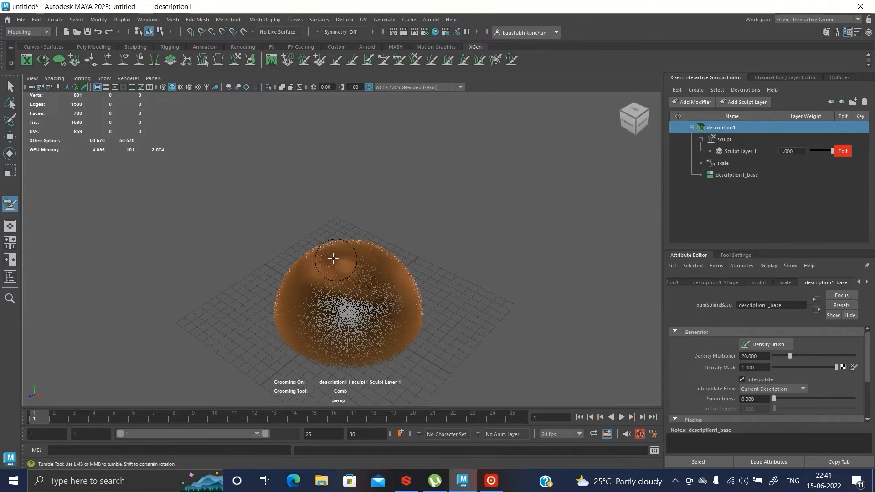
pyautogui.moveTo(363, 325)
pyautogui.mouseDown()
pyautogui.moveTo(300, 276)
pyautogui.moveTo(306, 244)
pyautogui.mouseUp()
# Step: Enlarge the Comb brush to a size of 160 and sweep the hair across the dome's side
pyautogui.press('b')
pyautogui.moveTo(374, 277); pyautogui.dragTo(425, 276)
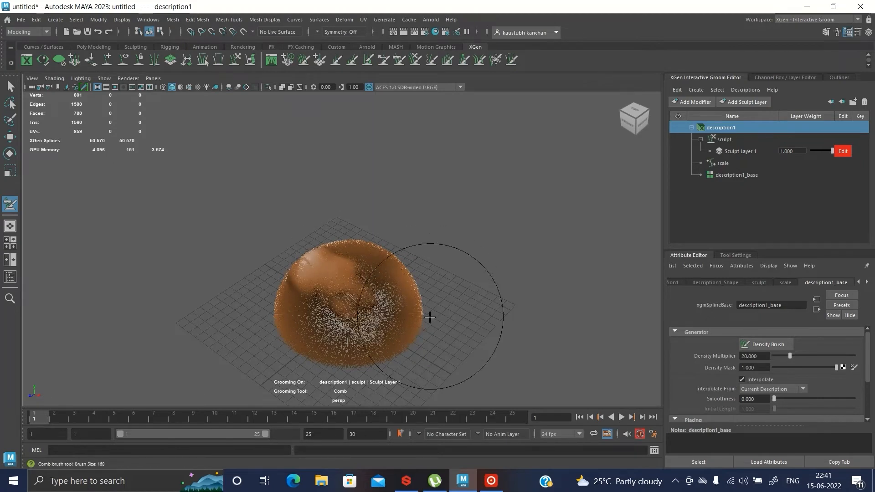
pyautogui.moveTo(428, 318); pyautogui.dragTo(308, 262)
pyautogui.keyDown('alt'); pyautogui.moveTo(491, 313); pyautogui.dragTo(501, 293); pyautogui.keyUp('alt')
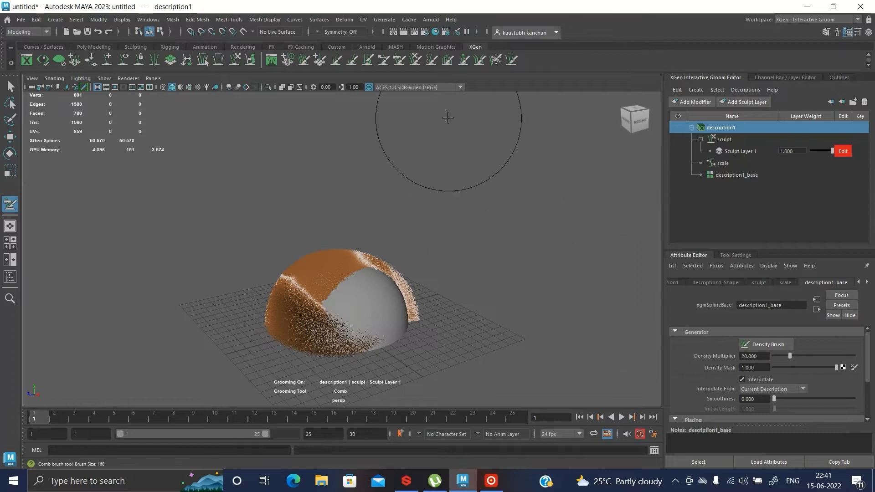
# Step: Show the Comb brush's tool settings and turn on Collide with Meshes
pyautogui.click(397, 64)
pyautogui.click(737, 254)
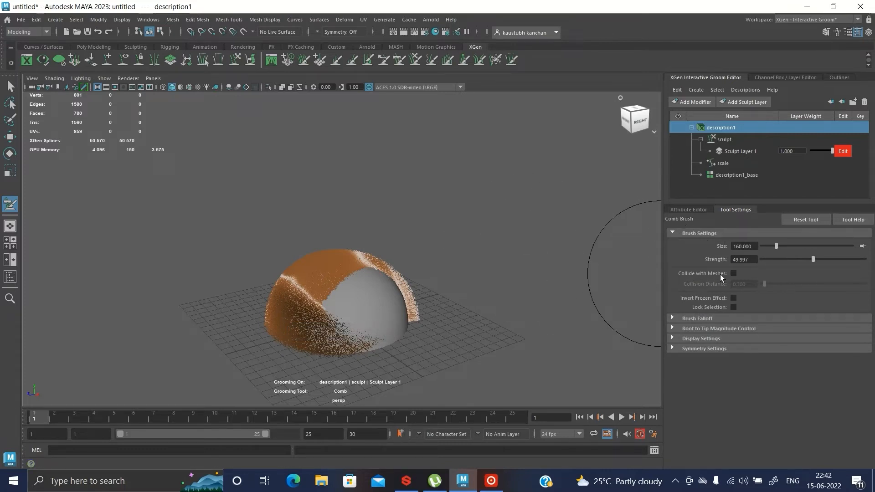
pyautogui.click(732, 273)
pyautogui.keyDown('alt'); pyautogui.moveTo(391, 314); pyautogui.dragTo(344, 318); pyautogui.keyUp('alt')
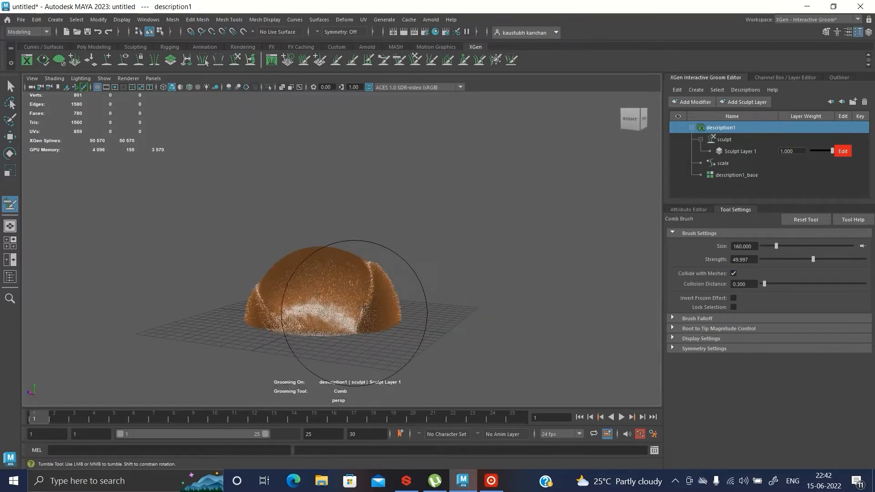
# Step: Comb the hair sideways along the lower part of the dome with mesh collision active
pyautogui.keyDown('alt'); pyautogui.moveTo(469, 254); pyautogui.dragTo(432, 268); pyautogui.keyUp('alt')
pyautogui.moveTo(608, 271)
pyautogui.keyDown('alt'); pyautogui.mouseDown()
pyautogui.moveTo(543, 244)
pyautogui.moveTo(556, 275)
pyautogui.mouseUp(); pyautogui.keyUp('alt')
pyautogui.moveTo(364, 326); pyautogui.dragTo(220, 292)
pyautogui.moveTo(282, 305); pyautogui.dragTo(251, 308)
# Step: Reduce the Comb brush size to 80 and comb the hair flat around the dome's sides
pyautogui.press('b')
pyautogui.moveTo(409, 260)
pyautogui.mouseDown()
pyautogui.moveTo(465, 265)
pyautogui.moveTo(352, 295)
pyautogui.moveTo(494, 266)
pyautogui.moveTo(330, 295)
pyautogui.moveTo(522, 246)
pyautogui.moveTo(313, 270)
pyautogui.moveTo(560, 279)
pyautogui.moveTo(494, 179)
pyautogui.moveTo(504, 248)
pyautogui.moveTo(397, 246)
pyautogui.moveTo(508, 215)
pyautogui.moveTo(519, 244)
pyautogui.mouseUp()
pyautogui.press('b')
pyautogui.moveTo(389, 296); pyautogui.dragTo(253, 301)
pyautogui.moveTo(444, 245)
pyautogui.keyDown('alt'); pyautogui.mouseDown()
pyautogui.moveTo(422, 257)
pyautogui.moveTo(273, 251)
pyautogui.mouseUp(); pyautogui.keyUp('alt')
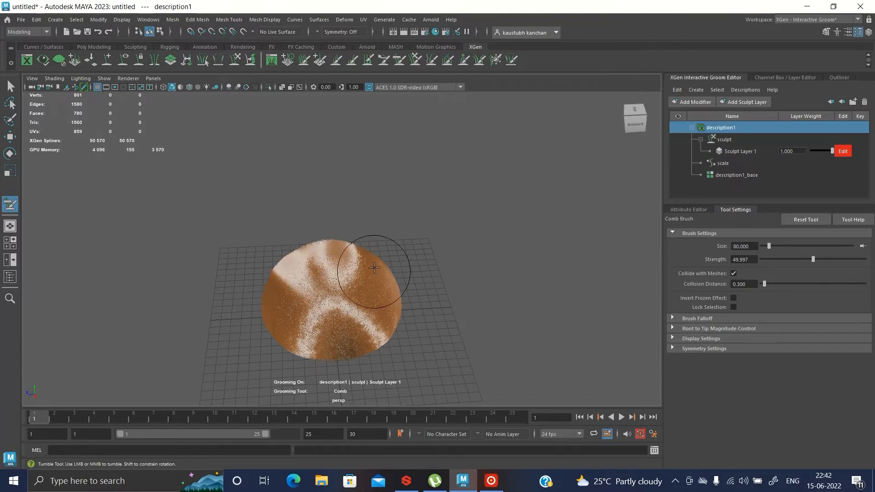
pyautogui.keyDown('alt'); pyautogui.moveTo(492, 244); pyautogui.dragTo(347, 285); pyautogui.keyUp('alt')
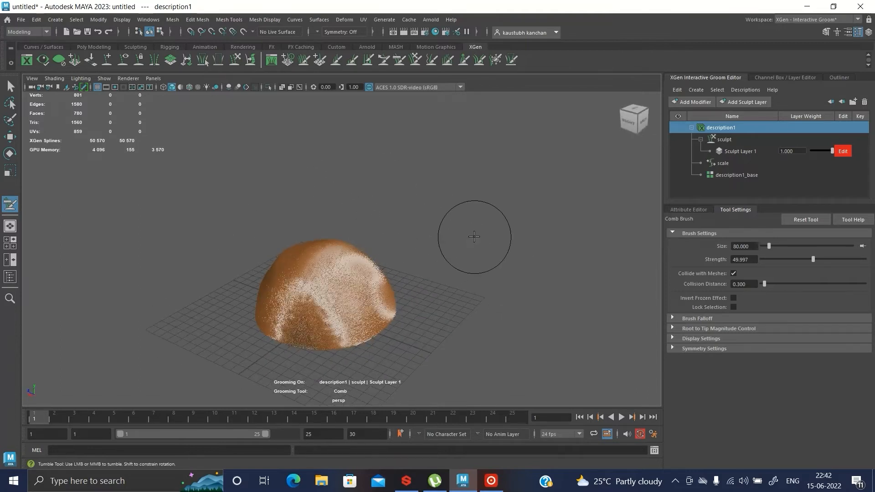
# Step: Comb the hair on another side of the dome inward over the surface with the size 80 brush
pyautogui.keyDown('alt'); pyautogui.moveTo(421, 164); pyautogui.dragTo(448, 163); pyautogui.keyUp('alt')
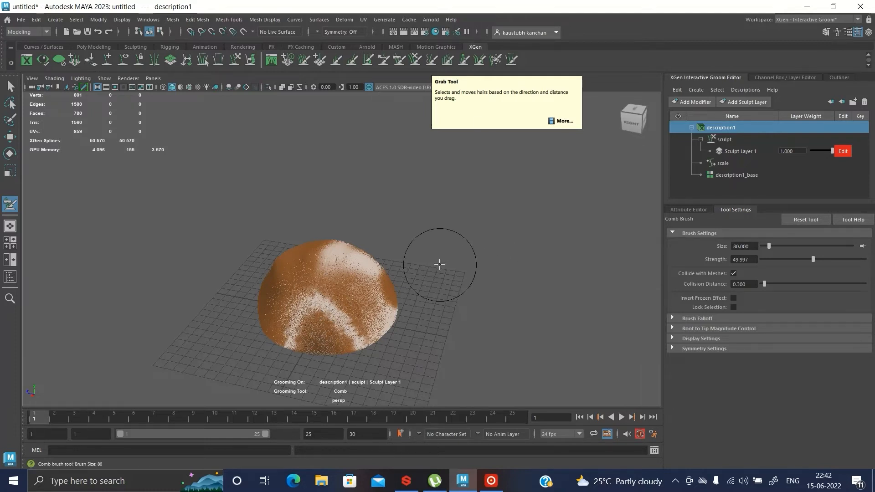
pyautogui.keyDown('alt'); pyautogui.moveTo(501, 266); pyautogui.dragTo(473, 260); pyautogui.keyUp('alt')
pyautogui.keyDown('alt'); pyautogui.moveTo(477, 259); pyautogui.dragTo(526, 227, button='middle'); pyautogui.keyUp('alt')
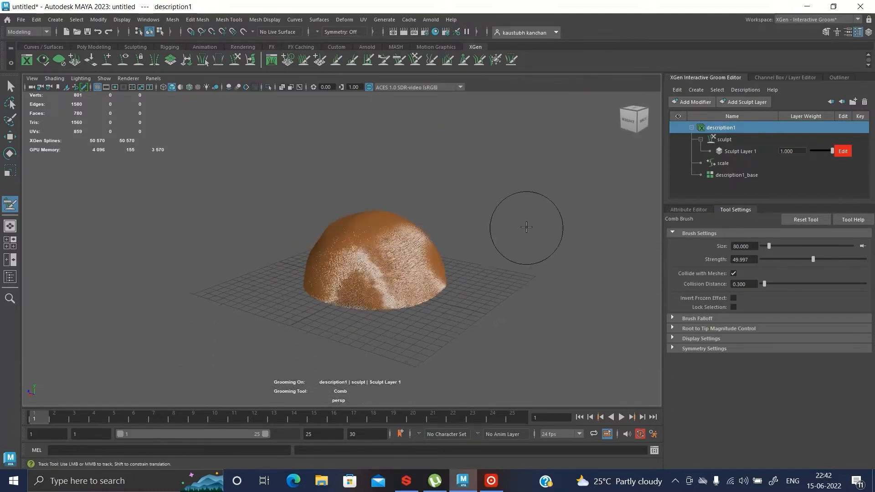
pyautogui.keyDown('alt'); pyautogui.moveTo(526, 226); pyautogui.dragTo(602, 278, button='right'); pyautogui.keyUp('alt')
pyautogui.moveTo(494, 268); pyautogui.dragTo(443, 244)
pyautogui.keyDown('alt'); pyautogui.moveTo(573, 234); pyautogui.dragTo(523, 234); pyautogui.keyUp('alt')
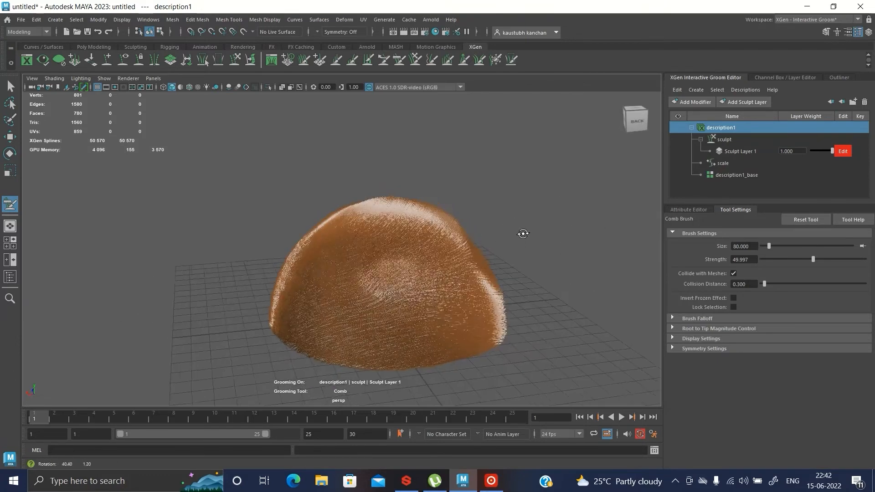
# Step: Comb swirls into the hair on the top and sides of the dome with the size 80 Comb brush
pyautogui.moveTo(389, 253)
pyautogui.mouseDown()
pyautogui.moveTo(419, 251)
pyautogui.moveTo(397, 266)
pyautogui.mouseUp()
pyautogui.keyDown('alt'); pyautogui.moveTo(521, 212); pyautogui.dragTo(582, 234); pyautogui.keyUp('alt')
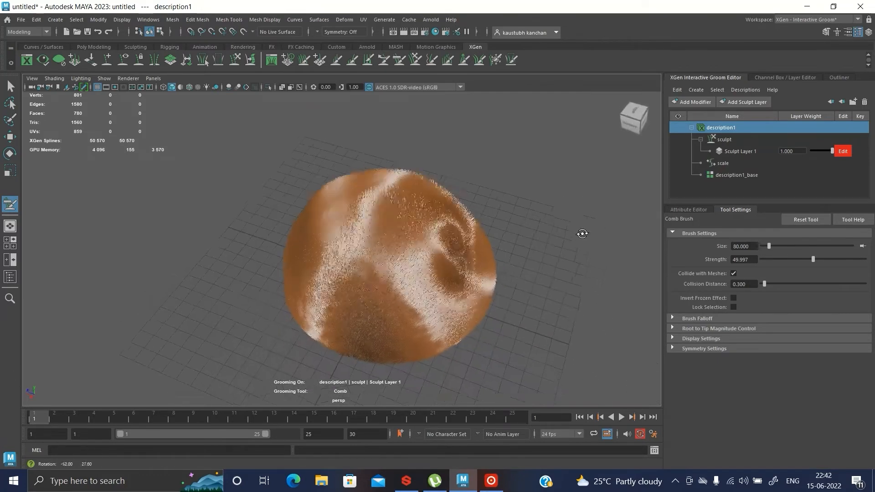
pyautogui.moveTo(384, 256)
pyautogui.mouseDown()
pyautogui.moveTo(374, 230)
pyautogui.moveTo(383, 250)
pyautogui.mouseUp()
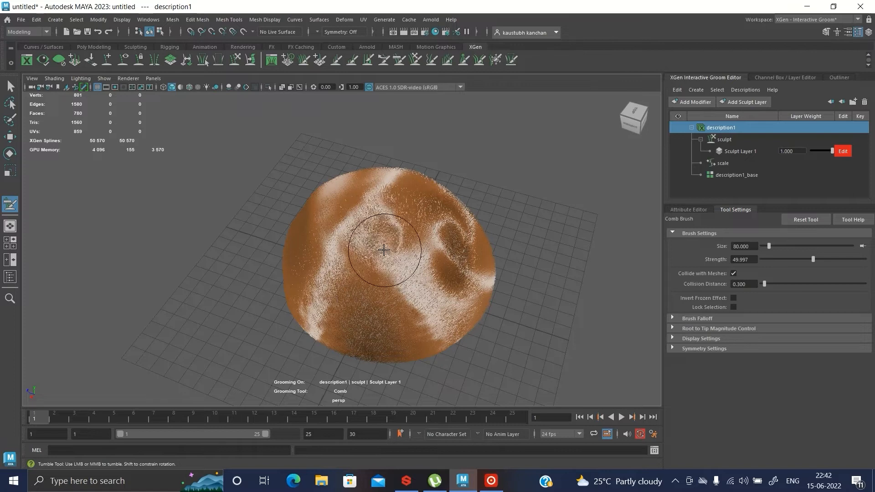
pyautogui.moveTo(297, 283)
pyautogui.keyDown('alt'); pyautogui.mouseDown()
pyautogui.moveTo(299, 225)
pyautogui.moveTo(416, 247)
pyautogui.moveTo(453, 313)
pyautogui.mouseUp(); pyautogui.keyUp('alt')
pyautogui.keyDown('alt'); pyautogui.moveTo(504, 253); pyautogui.dragTo(411, 257); pyautogui.keyUp('alt')
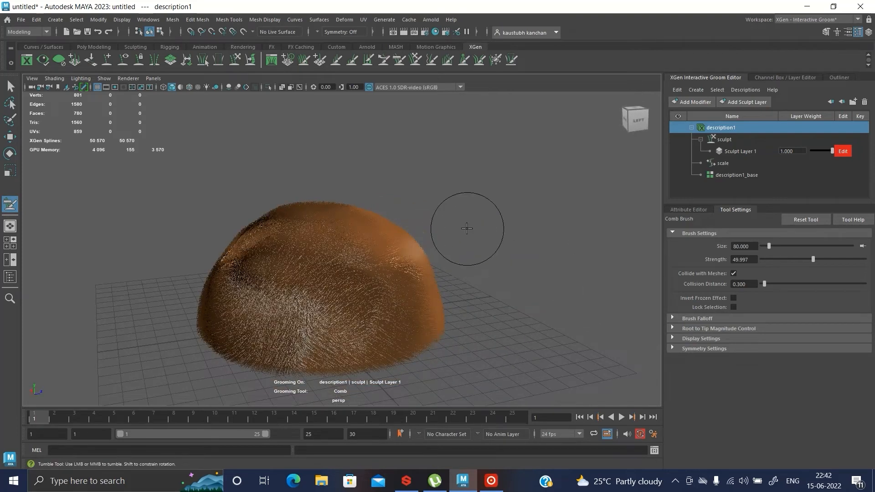
pyautogui.keyDown('alt'); pyautogui.moveTo(458, 235); pyautogui.dragTo(542, 262); pyautogui.keyUp('alt')
pyautogui.scroll(-5, 463, 290)
pyautogui.keyDown('alt'); pyautogui.moveTo(462, 290); pyautogui.dragTo(427, 281); pyautogui.keyUp('alt')
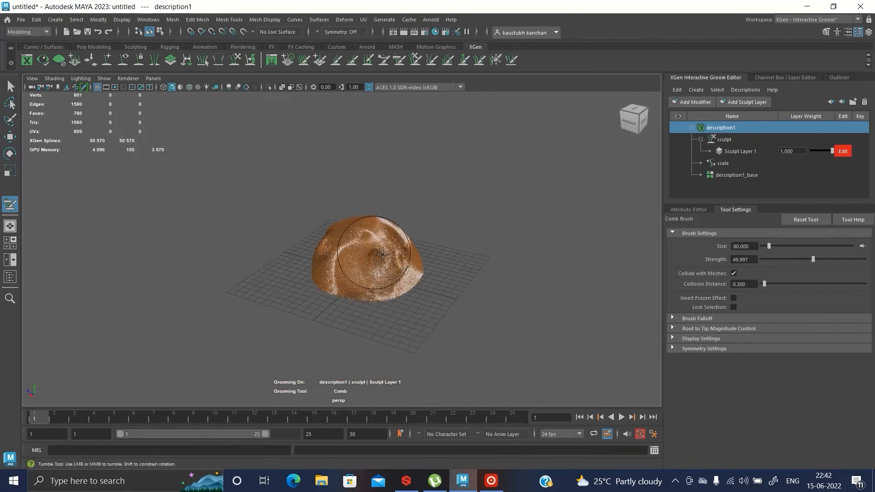
# Step: Inspect the combed hair from the back and sides of the dome, near and far
pyautogui.keyDown('alt'); pyautogui.moveTo(465, 246); pyautogui.dragTo(365, 259); pyautogui.keyUp('alt')
pyautogui.keyDown('alt'); pyautogui.moveTo(423, 243); pyautogui.dragTo(386, 220); pyautogui.keyUp('alt')
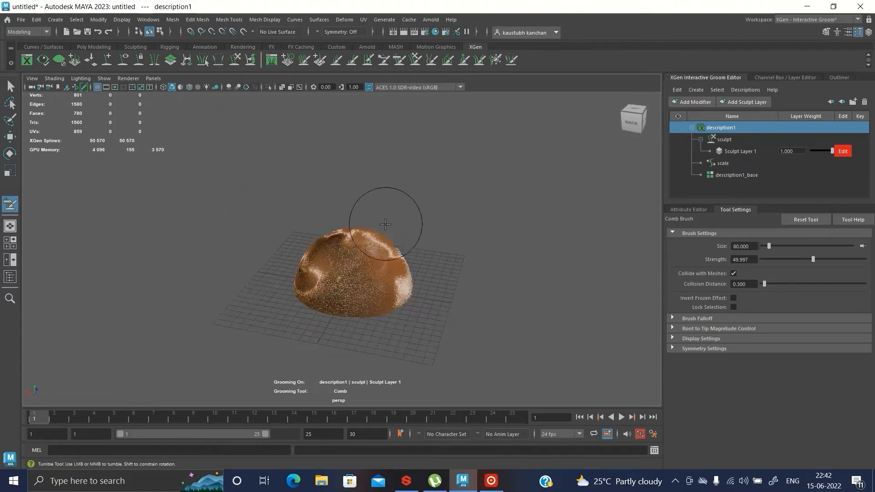
pyautogui.keyDown('alt'); pyautogui.moveTo(457, 193); pyautogui.dragTo(480, 193); pyautogui.keyUp('alt')
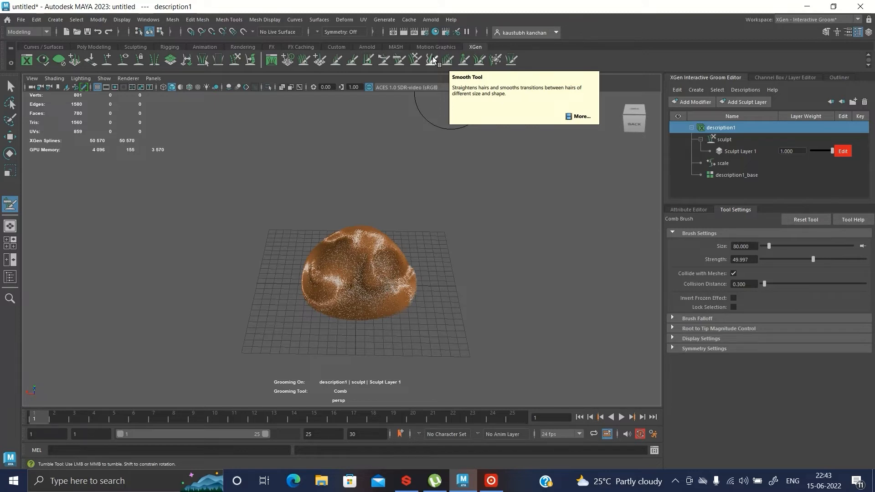
pyautogui.keyDown('alt'); pyautogui.moveTo(475, 264); pyautogui.dragTo(549, 257, button='right'); pyautogui.keyUp('alt')
pyautogui.scroll(-5, 549, 257)
pyautogui.moveTo(545, 246)
pyautogui.keyDown('alt'); pyautogui.mouseDown()
pyautogui.moveTo(471, 230)
pyautogui.moveTo(387, 267)
pyautogui.moveTo(306, 275)
pyautogui.moveTo(315, 267)
pyautogui.mouseUp(); pyautogui.keyUp('alt')
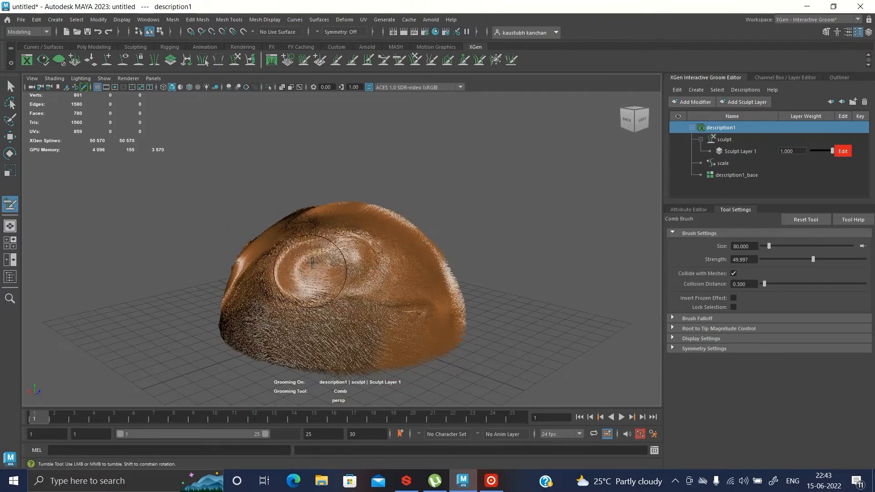
# Step: Activate the Smooth brush and smooth the combed hair on the upper part of the dome
pyautogui.click(432, 60)
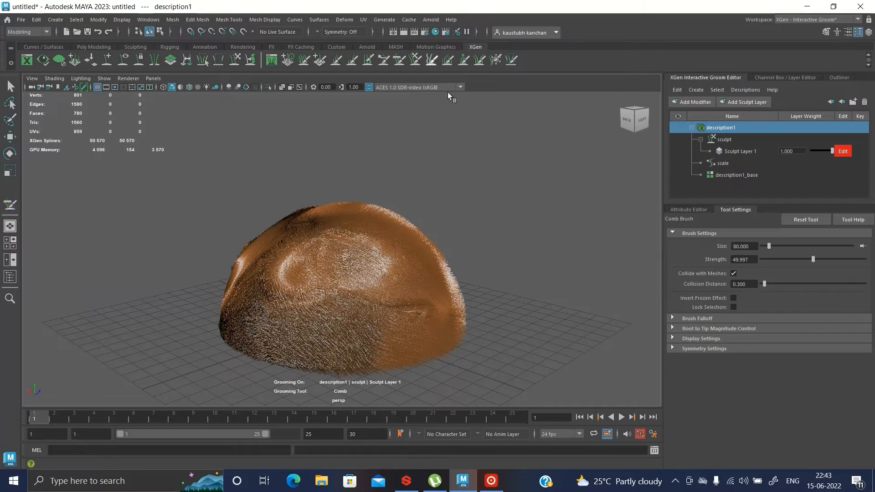
pyautogui.moveTo(378, 268)
pyautogui.keyDown('alt'); pyautogui.mouseDown()
pyautogui.moveTo(485, 235)
pyautogui.moveTo(431, 293)
pyautogui.moveTo(426, 351)
pyautogui.moveTo(445, 336)
pyautogui.moveTo(432, 306)
pyautogui.moveTo(271, 308)
pyautogui.moveTo(311, 301)
pyautogui.mouseUp(); pyautogui.keyUp('alt')
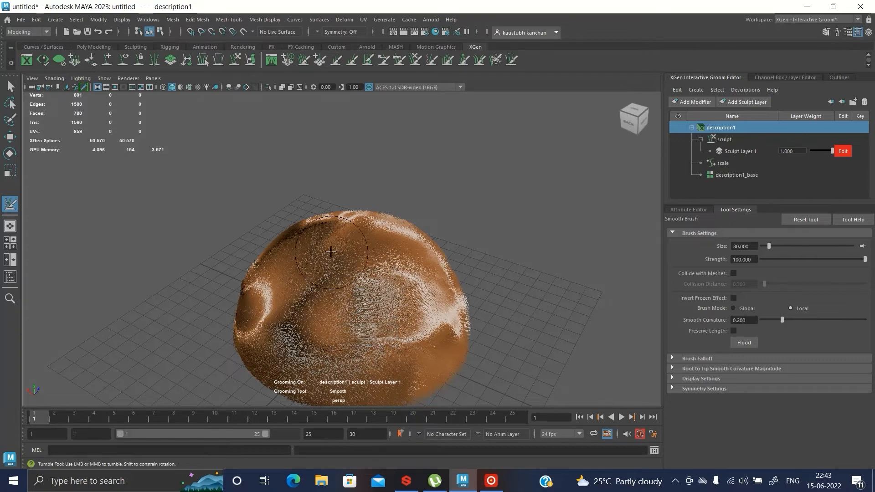
pyautogui.scroll(-5, 464, 218)
pyautogui.moveTo(464, 218)
pyautogui.keyDown('alt'); pyautogui.mouseDown()
pyautogui.moveTo(508, 230)
pyautogui.moveTo(533, 253)
pyautogui.mouseUp(); pyautogui.keyUp('alt')
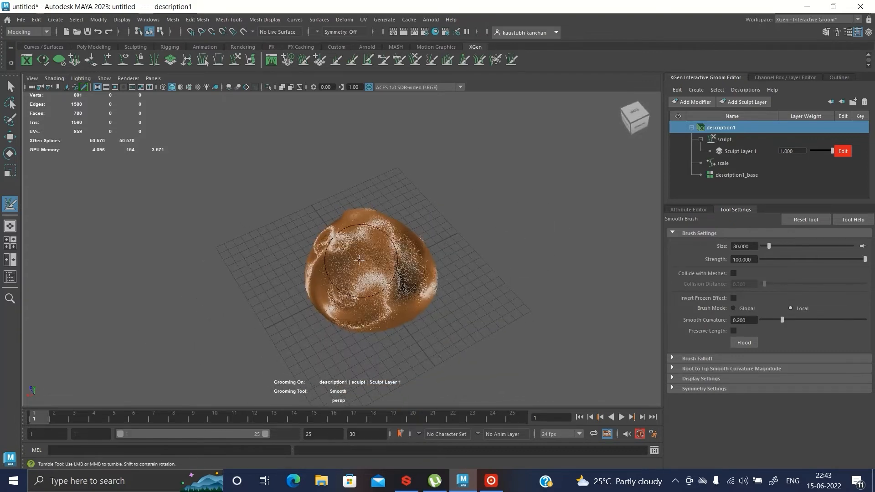
pyautogui.keyDown('alt'); pyautogui.moveTo(427, 233); pyautogui.dragTo(410, 190); pyautogui.keyUp('alt')
pyautogui.moveTo(340, 239)
pyautogui.mouseDown()
pyautogui.moveTo(356, 231)
pyautogui.moveTo(340, 235)
pyautogui.mouseUp()
pyautogui.keyDown('alt'); pyautogui.moveTo(454, 215); pyautogui.dragTo(420, 225); pyautogui.keyUp('alt')
pyautogui.scroll(6, 417, 226)
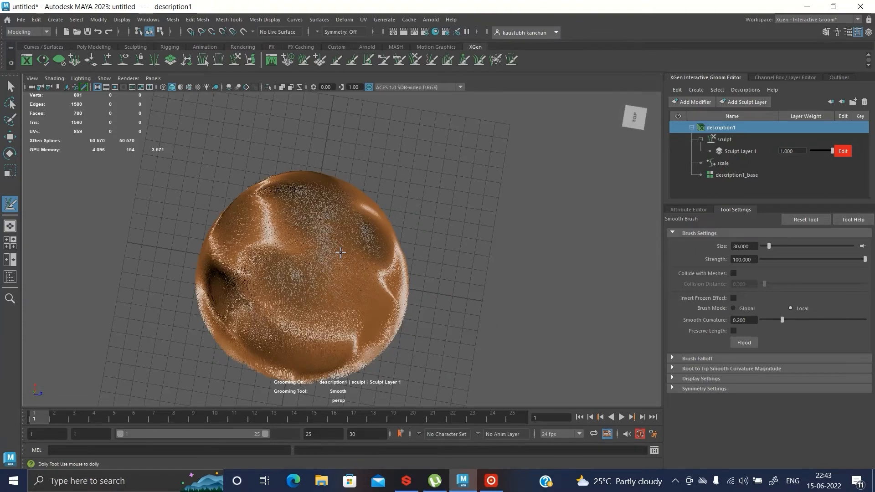
# Step: Examine the smoothed hair flow from all around the dome, close up and from a distance
pyautogui.moveTo(360, 214)
pyautogui.keyDown('alt'); pyautogui.mouseDown()
pyautogui.moveTo(310, 186)
pyautogui.moveTo(319, 158)
pyautogui.mouseUp(); pyautogui.keyUp('alt')
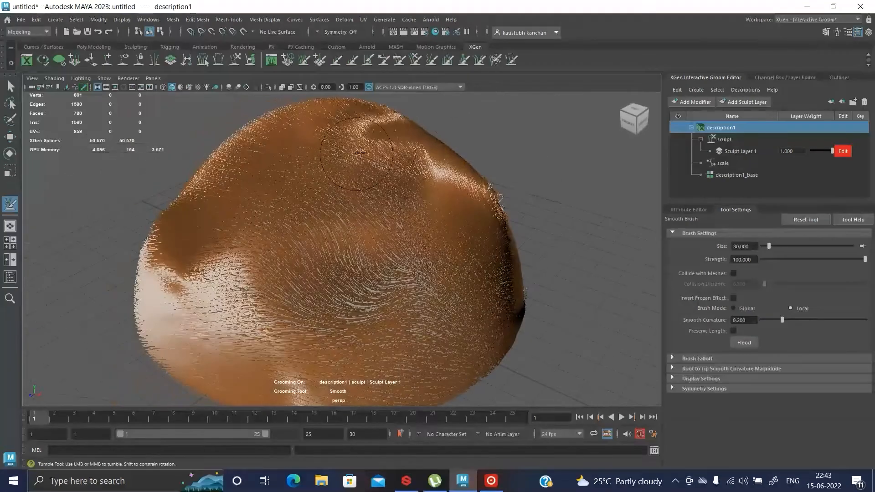
pyautogui.keyDown('alt'); pyautogui.moveTo(379, 184); pyautogui.dragTo(401, 168); pyautogui.keyUp('alt')
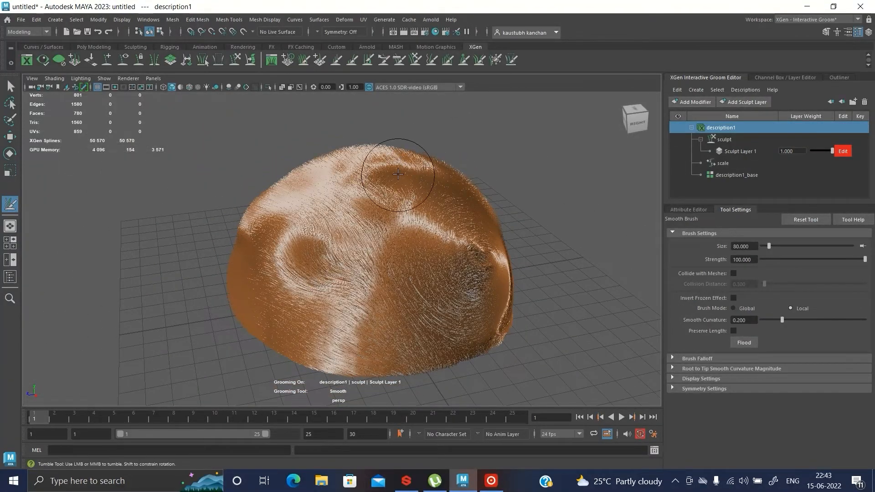
pyautogui.keyDown('alt'); pyautogui.moveTo(391, 171); pyautogui.dragTo(347, 162); pyautogui.keyUp('alt')
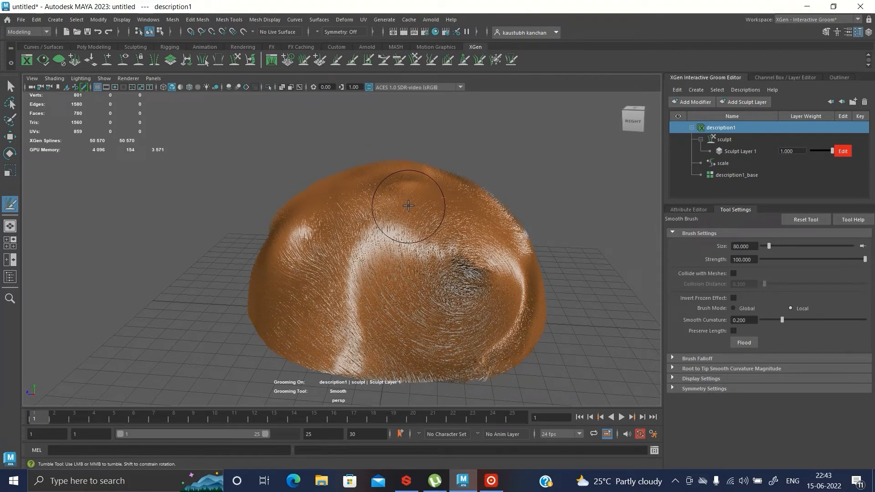
pyautogui.keyDown('alt'); pyautogui.moveTo(456, 175); pyautogui.dragTo(397, 205); pyautogui.keyUp('alt')
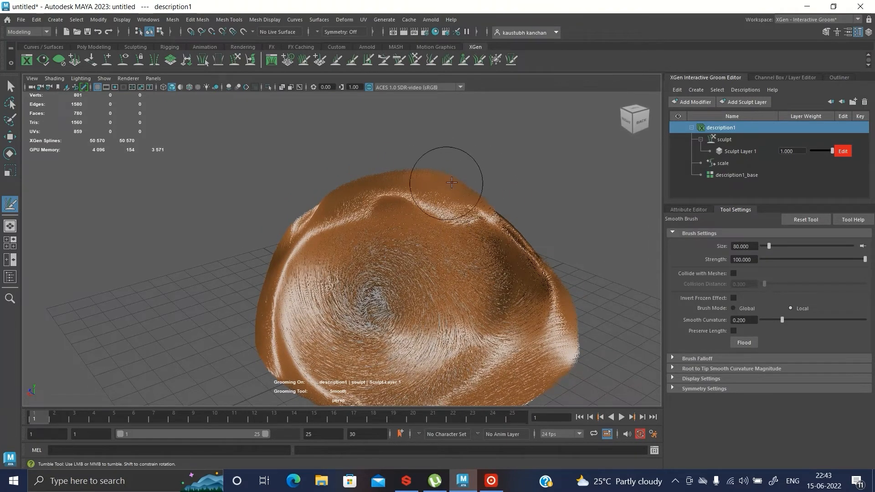
pyautogui.moveTo(427, 184)
pyautogui.keyDown('alt'); pyautogui.mouseDown()
pyautogui.moveTo(460, 215)
pyautogui.moveTo(545, 208)
pyautogui.moveTo(420, 234)
pyautogui.mouseUp(); pyautogui.keyUp('alt')
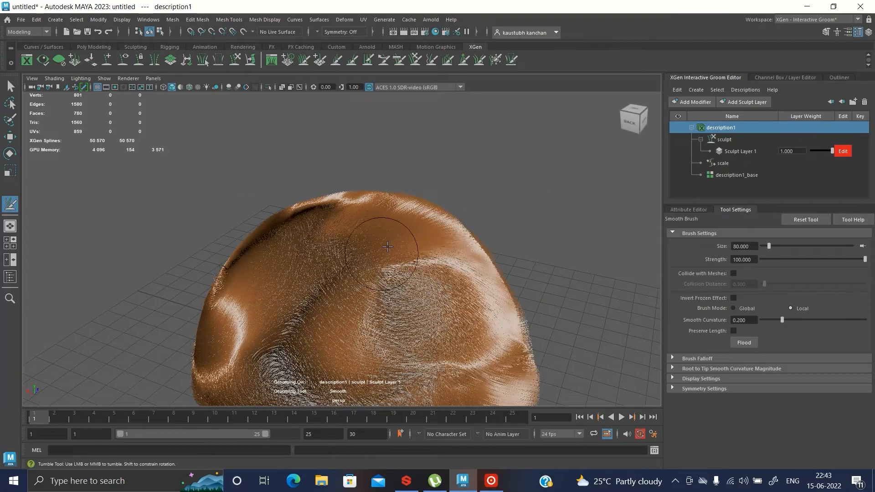
pyautogui.scroll(-5, 429, 295)
pyautogui.keyDown('alt'); pyautogui.moveTo(433, 296); pyautogui.dragTo(461, 283); pyautogui.keyUp('alt')
pyautogui.scroll(6, 517, 273)
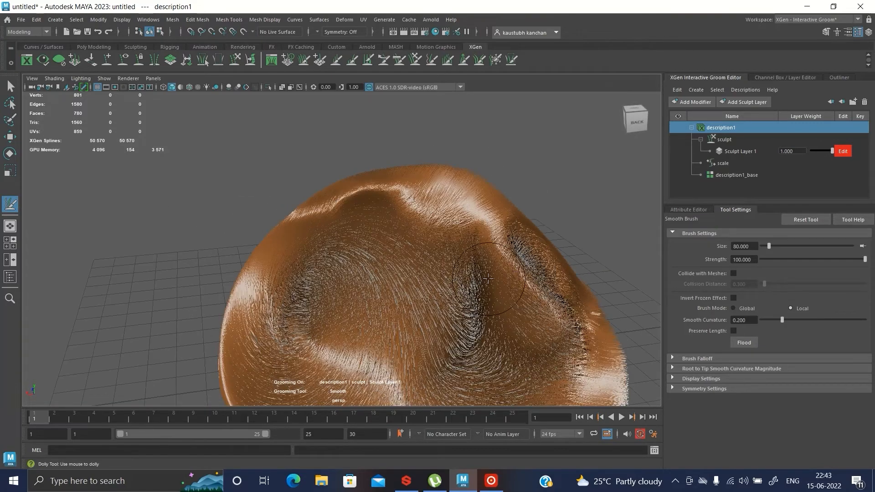
pyautogui.keyDown('alt'); pyautogui.moveTo(520, 273); pyautogui.dragTo(462, 257, button='middle'); pyautogui.keyUp('alt')
pyautogui.keyDown('alt'); pyautogui.moveTo(462, 257); pyautogui.dragTo(390, 282); pyautogui.keyUp('alt')
pyautogui.keyDown('alt'); pyautogui.moveTo(417, 235); pyautogui.dragTo(538, 210); pyautogui.keyUp('alt')
pyautogui.scroll(-5, 524, 216)
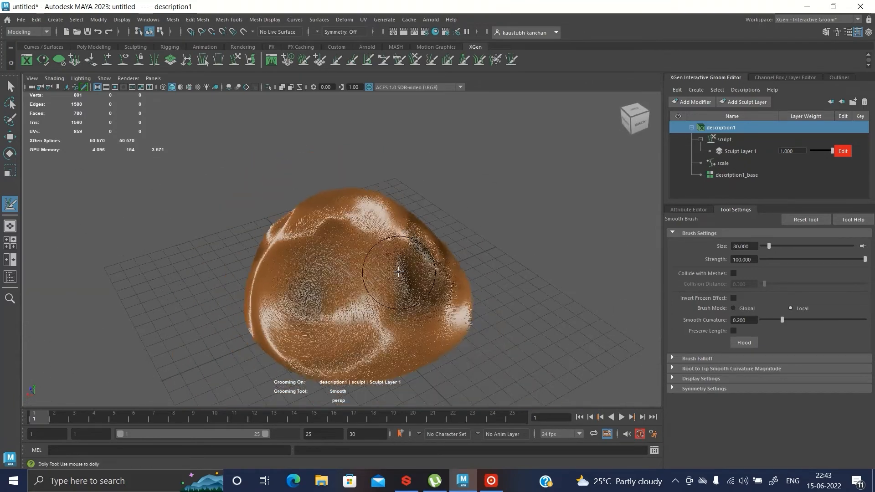
pyautogui.keyDown('alt'); pyautogui.moveTo(404, 211); pyautogui.dragTo(481, 298); pyautogui.keyUp('alt')
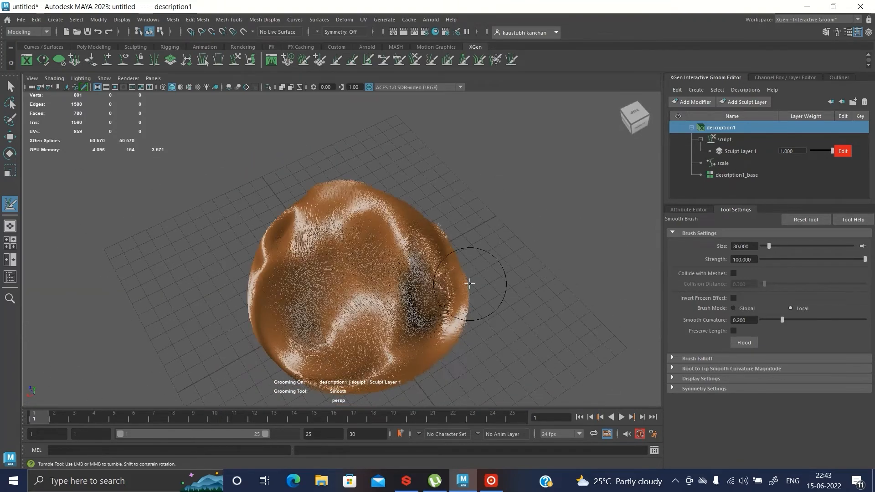
pyautogui.keyDown('alt'); pyautogui.moveTo(513, 230); pyautogui.dragTo(493, 176); pyautogui.keyUp('alt')
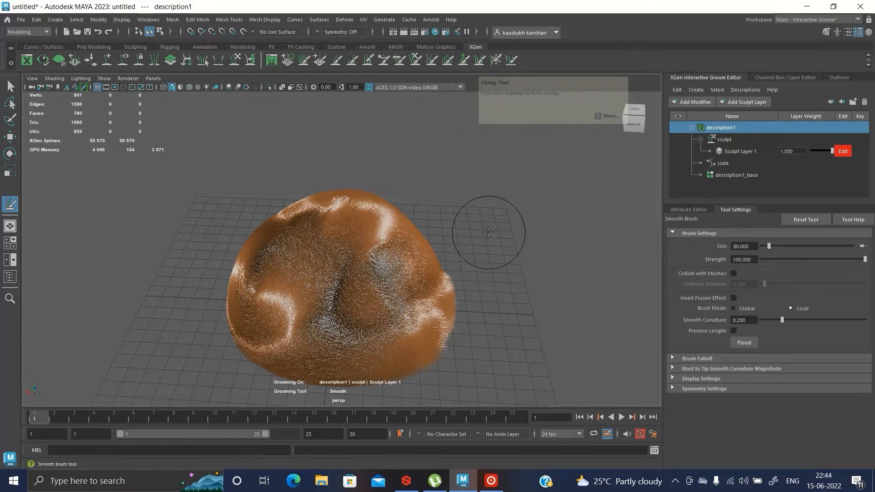
# Step: Try the Length brush and pull the hair on top of the dome out into a long tuft
pyautogui.click(337, 60)
pyautogui.moveTo(370, 236)
pyautogui.mouseDown()
pyautogui.moveTo(446, 201)
pyautogui.moveTo(452, 258)
pyautogui.mouseUp()
pyautogui.hotkey('ctrl', 'z')
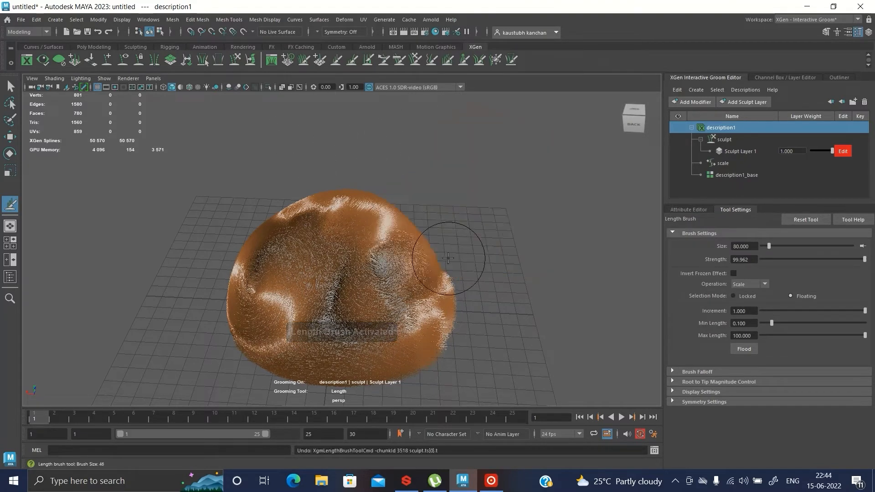
pyautogui.keyDown('alt'); pyautogui.moveTo(542, 203); pyautogui.dragTo(507, 187); pyautogui.keyUp('alt')
pyautogui.moveTo(373, 181)
pyautogui.mouseDown()
pyautogui.moveTo(362, 195)
pyautogui.moveTo(396, 185)
pyautogui.moveTo(463, 109)
pyautogui.mouseUp()
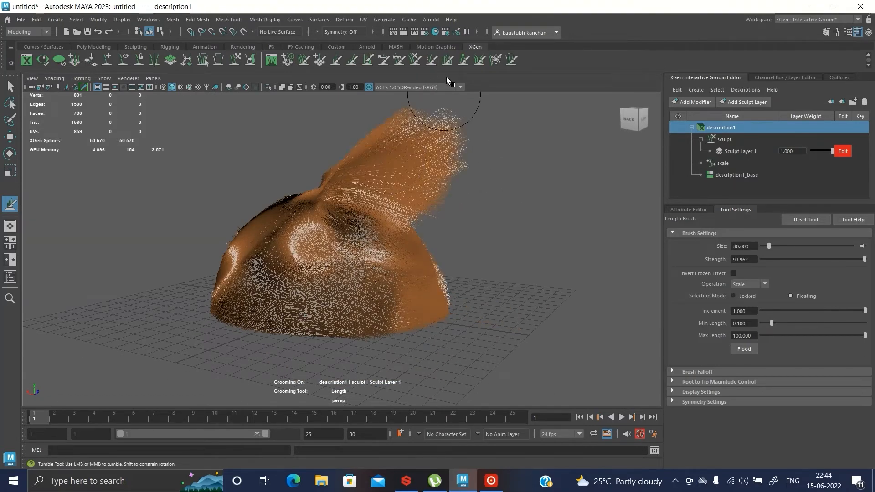
# Step: Try the Clump brush on the long tuft at the top of the dome, and undo the clumping and lengthening
pyautogui.click(463, 60)
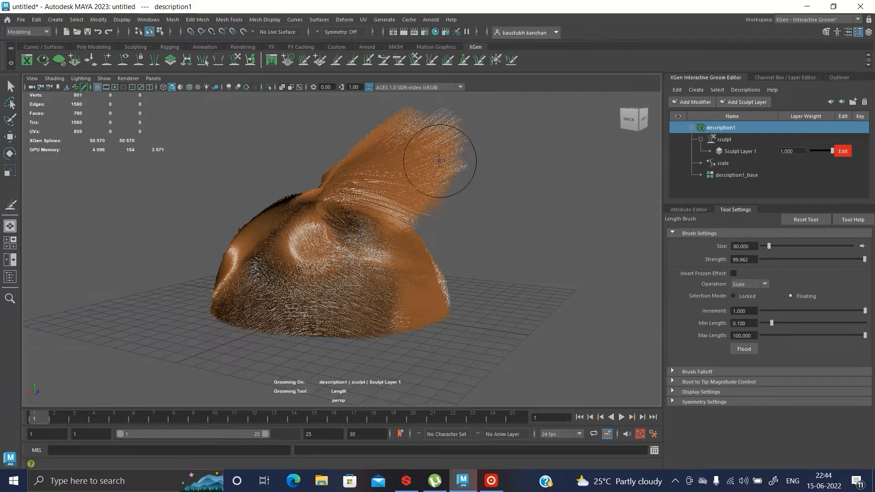
pyautogui.moveTo(423, 164)
pyautogui.mouseDown()
pyautogui.moveTo(396, 146)
pyautogui.moveTo(465, 156)
pyautogui.moveTo(405, 178)
pyautogui.mouseUp()
pyautogui.keyDown('alt'); pyautogui.moveTo(474, 162); pyautogui.dragTo(318, 170); pyautogui.keyUp('alt')
pyautogui.moveTo(357, 148)
pyautogui.keyDown('alt'); pyautogui.mouseDown()
pyautogui.moveTo(336, 167)
pyautogui.moveTo(376, 211)
pyautogui.moveTo(449, 193)
pyautogui.moveTo(513, 191)
pyautogui.moveTo(384, 182)
pyautogui.mouseUp(); pyautogui.keyUp('alt')
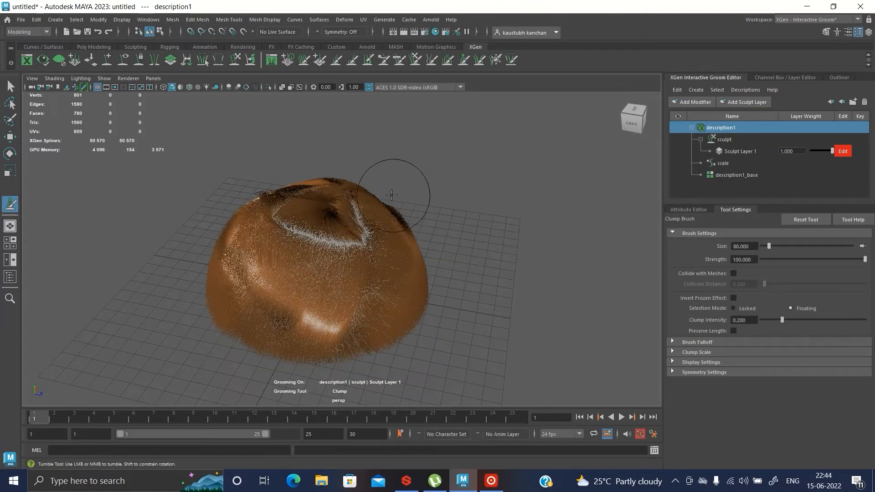
pyautogui.moveTo(410, 195)
pyautogui.keyDown('alt'); pyautogui.mouseDown()
pyautogui.moveTo(468, 201)
pyautogui.moveTo(305, 189)
pyautogui.moveTo(547, 182)
pyautogui.mouseUp(); pyautogui.keyUp('alt')
pyautogui.hotkey('ctrl', 'z')
pyautogui.hotkey('ctrl', 'z')
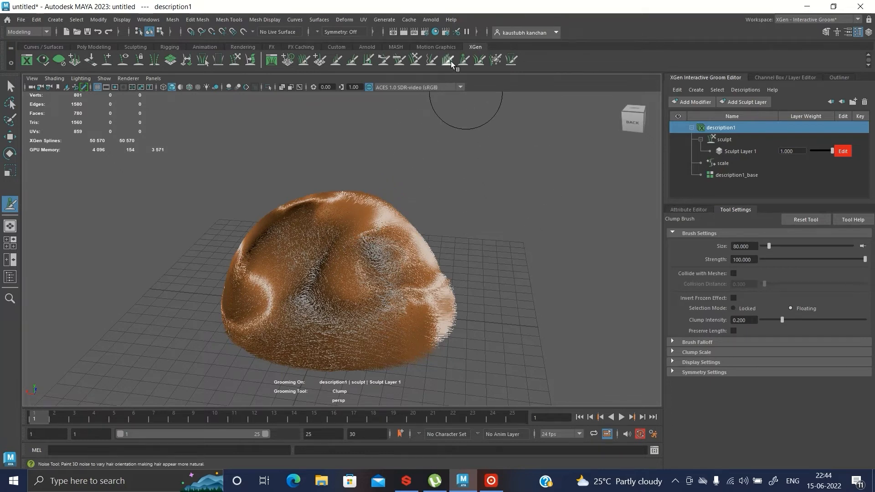
# Step: Enlarge the Clump brush to size 461 and try clumping the whole dome without and with Collide with Meshes
pyautogui.scroll(3, 503, 249)
pyautogui.press('b')
pyautogui.moveTo(395, 239); pyautogui.dragTo(569, 239)
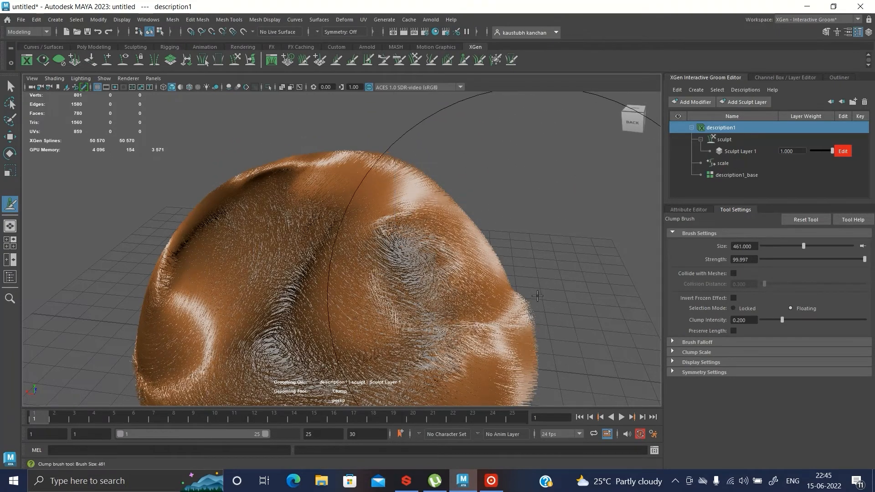
pyautogui.scroll(-5, 342, 243)
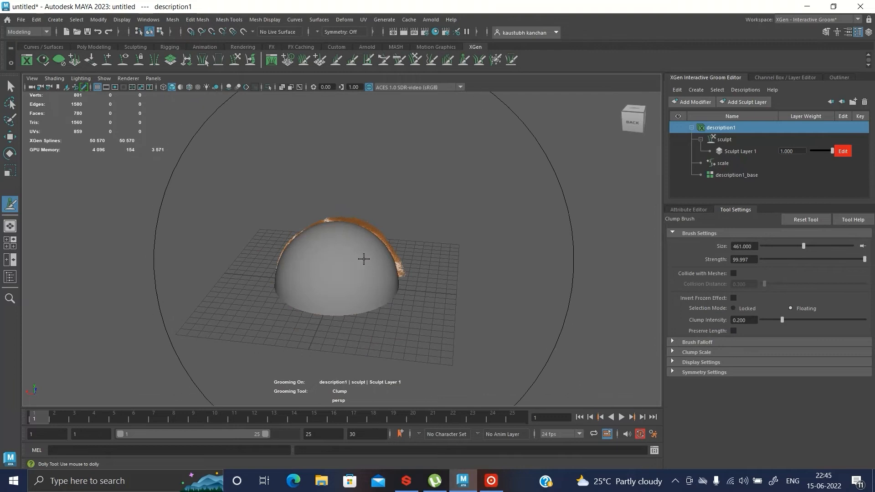
pyautogui.hotkey('ctrl', 'z')
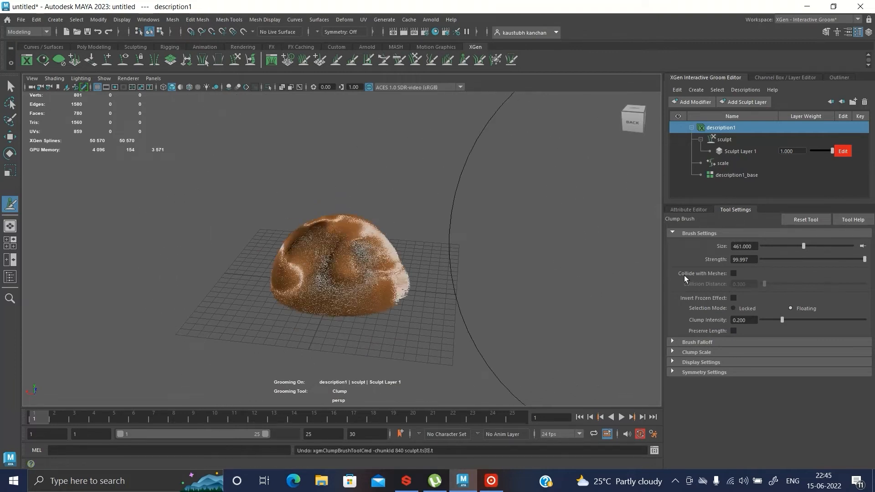
pyautogui.click(732, 274)
pyautogui.moveTo(339, 243)
pyautogui.mouseDown()
pyautogui.moveTo(301, 243)
pyautogui.moveTo(389, 246)
pyautogui.mouseUp()
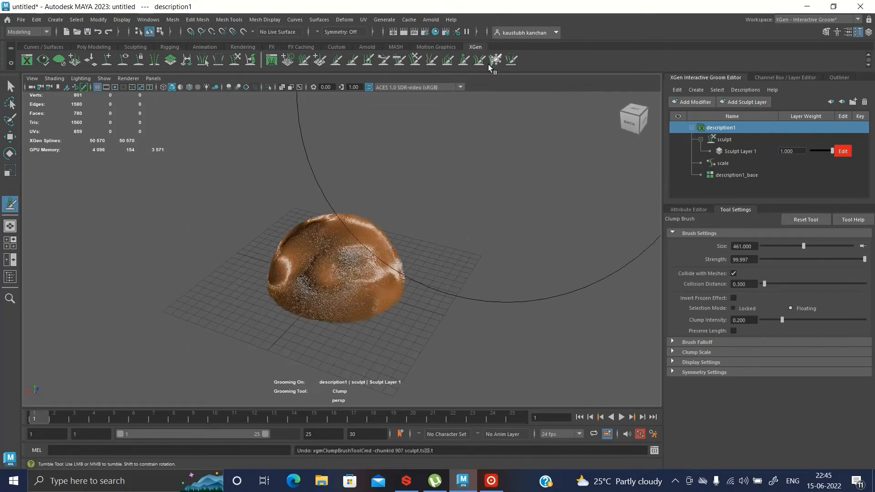
# Step: Activate the Noise brush and paint noise over the dome's hair at size 461
pyautogui.click(449, 59)
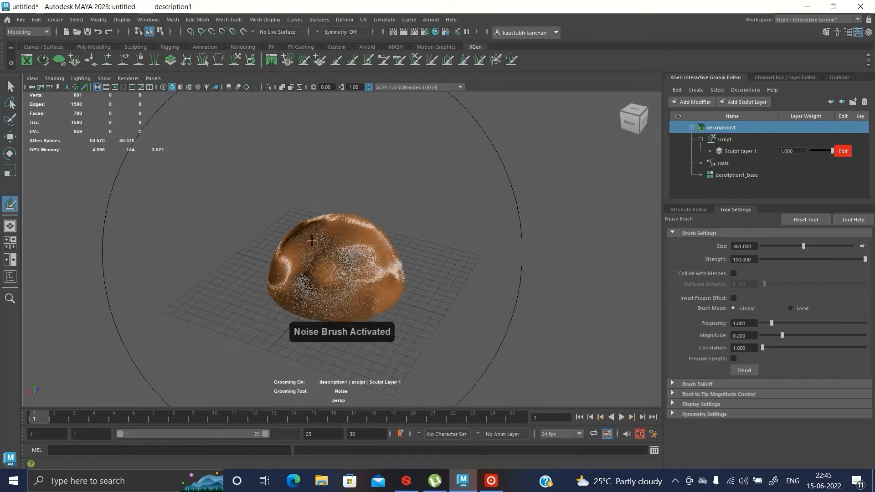
pyautogui.moveTo(313, 265); pyautogui.dragTo(337, 255)
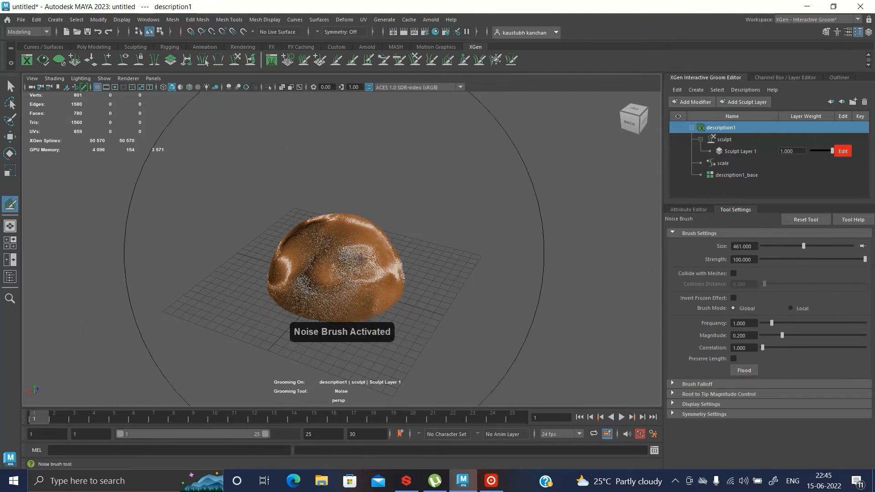
pyautogui.keyDown('alt'); pyautogui.moveTo(412, 223); pyautogui.dragTo(448, 246); pyautogui.keyUp('alt')
pyautogui.moveTo(335, 269)
pyautogui.mouseDown()
pyautogui.moveTo(337, 247)
pyautogui.moveTo(301, 250)
pyautogui.mouseUp()
pyautogui.moveTo(369, 255); pyautogui.dragTo(323, 226)
pyautogui.keyDown('alt'); pyautogui.moveTo(323, 227); pyautogui.dragTo(393, 235, button='right'); pyautogui.keyUp('alt')
pyautogui.scroll(4, 393, 236)
pyautogui.scroll(-4, 399, 237)
# Step: Paint noise over the remaining sides of the dome with the size 461 Noise brush
pyautogui.moveTo(410, 244)
pyautogui.keyDown('alt'); pyautogui.mouseDown()
pyautogui.moveTo(360, 255)
pyautogui.moveTo(400, 286)
pyautogui.moveTo(377, 274)
pyautogui.mouseUp(); pyautogui.keyUp('alt')
pyautogui.moveTo(383, 269)
pyautogui.keyDown('alt'); pyautogui.mouseDown()
pyautogui.moveTo(469, 224)
pyautogui.moveTo(495, 224)
pyautogui.mouseUp(); pyautogui.keyUp('alt')
pyautogui.keyDown('alt'); pyautogui.moveTo(405, 244); pyautogui.dragTo(460, 241); pyautogui.keyUp('alt')
pyautogui.moveTo(379, 209)
pyautogui.mouseDown()
pyautogui.moveTo(463, 221)
pyautogui.moveTo(355, 243)
pyautogui.moveTo(408, 259)
pyautogui.moveTo(358, 274)
pyautogui.moveTo(401, 257)
pyautogui.mouseUp()
pyautogui.moveTo(403, 250)
pyautogui.keyDown('alt'); pyautogui.mouseDown()
pyautogui.moveTo(459, 226)
pyautogui.moveTo(491, 242)
pyautogui.moveTo(478, 249)
pyautogui.mouseUp(); pyautogui.keyUp('alt')
pyautogui.scroll(-3, 423, 249)
pyautogui.moveTo(337, 276)
pyautogui.mouseDown()
pyautogui.moveTo(345, 262)
pyautogui.moveTo(374, 255)
pyautogui.mouseUp()
pyautogui.moveTo(434, 248)
pyautogui.keyDown('alt'); pyautogui.mouseDown()
pyautogui.moveTo(344, 232)
pyautogui.moveTo(149, 247)
pyautogui.moveTo(142, 236)
pyautogui.mouseUp(); pyautogui.keyUp('alt')
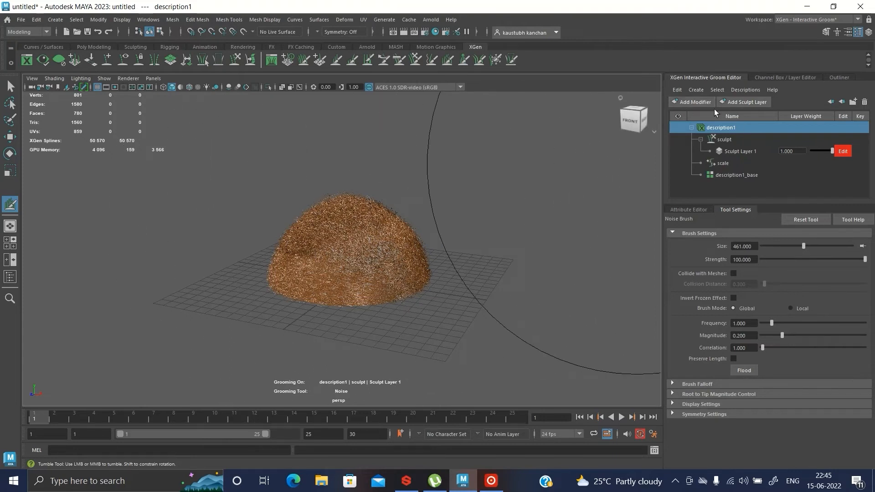
# Step: Reduce the Noise brush size to 185
pyautogui.press('b')
pyautogui.moveTo(466, 195); pyautogui.dragTo(340, 201)
pyautogui.keyDown('alt'); pyautogui.moveTo(519, 189); pyautogui.dragTo(557, 190); pyautogui.keyUp('alt')
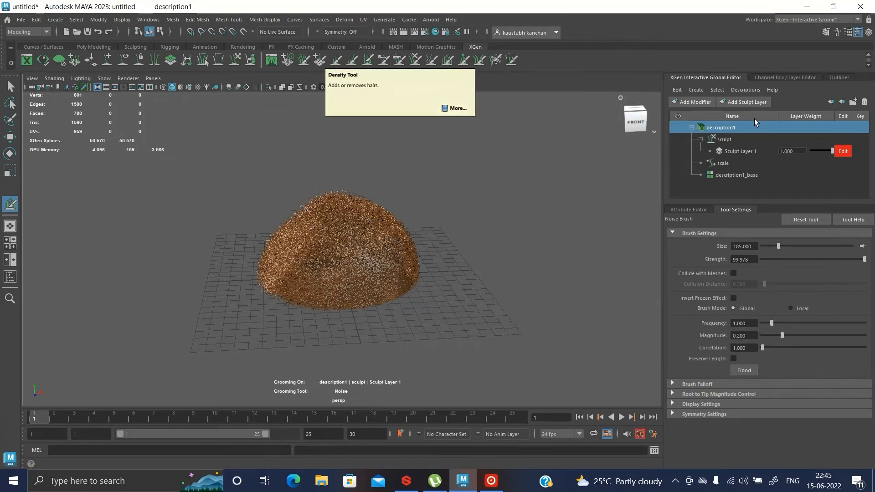
# Step: Add a Noise modifier to description1
pyautogui.click(702, 105)
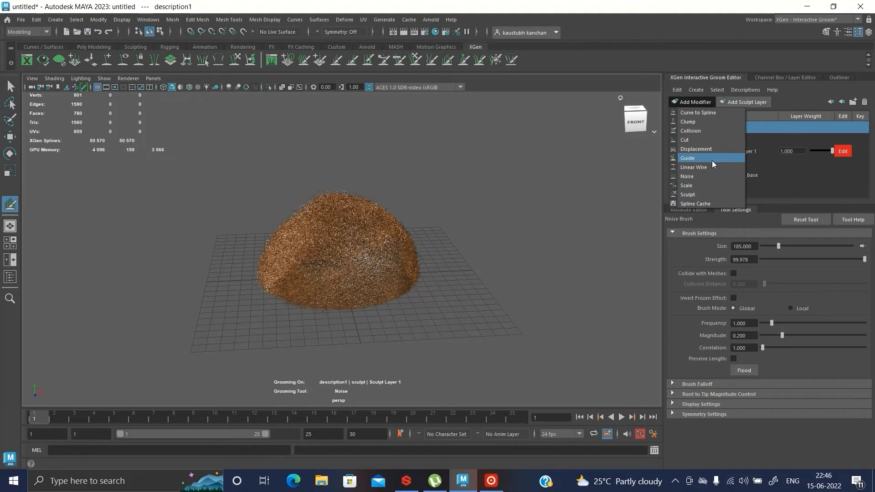
pyautogui.click(703, 176)
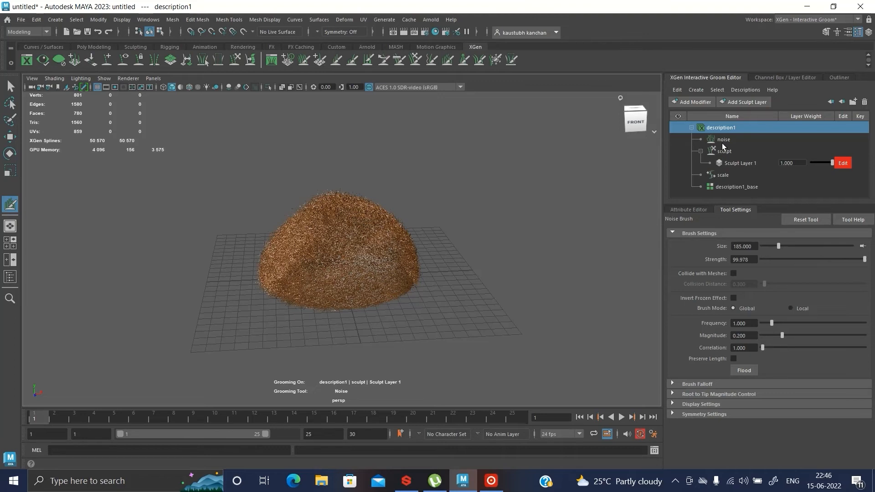
# Step: Move the noise modifier beneath scale in the modifier stack and return it above sculpt
pyautogui.moveTo(731, 140); pyautogui.dragTo(716, 176)
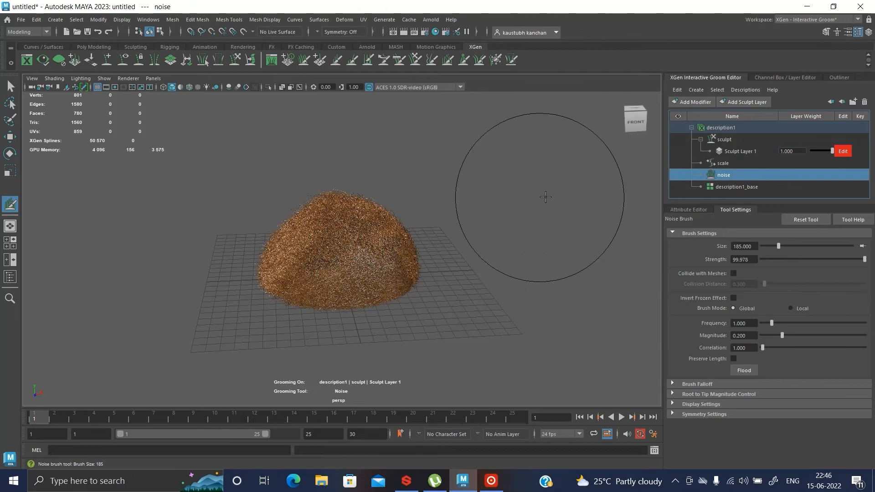
pyautogui.moveTo(715, 179)
pyautogui.mouseDown()
pyautogui.moveTo(727, 161)
pyautogui.moveTo(719, 138)
pyautogui.mouseUp()
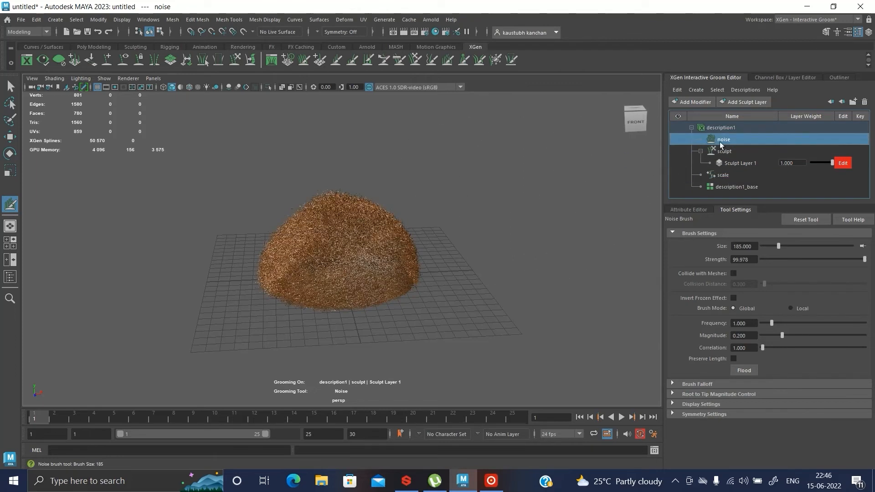
# Step: Delete the noise modifier from description1
pyautogui.click(742, 166)
pyautogui.click(731, 144)
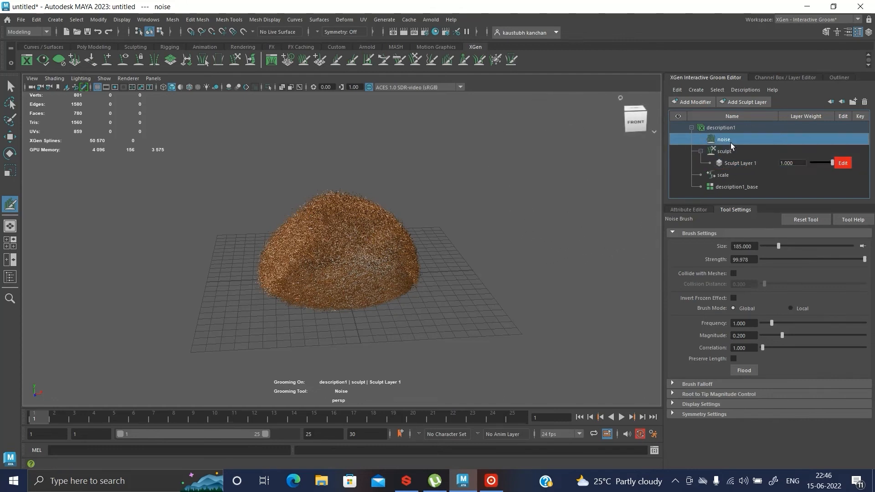
pyautogui.press('Delete')
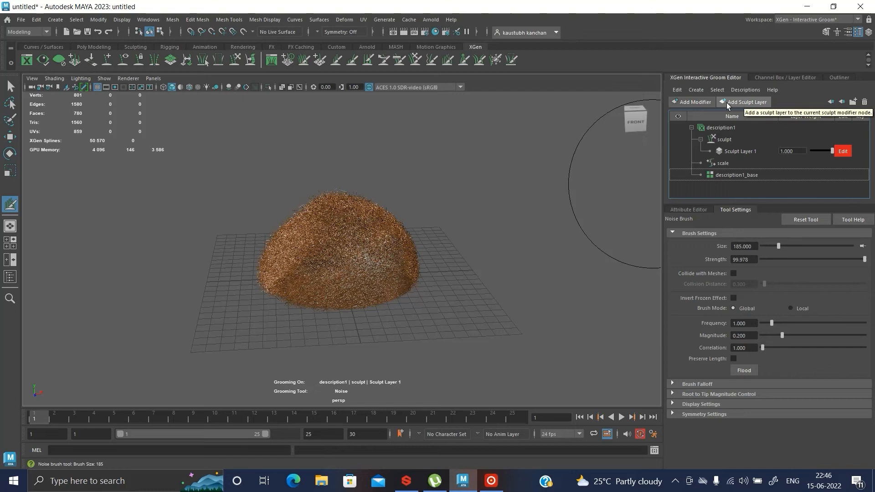
pyautogui.click(752, 103)
pyautogui.click(733, 150)
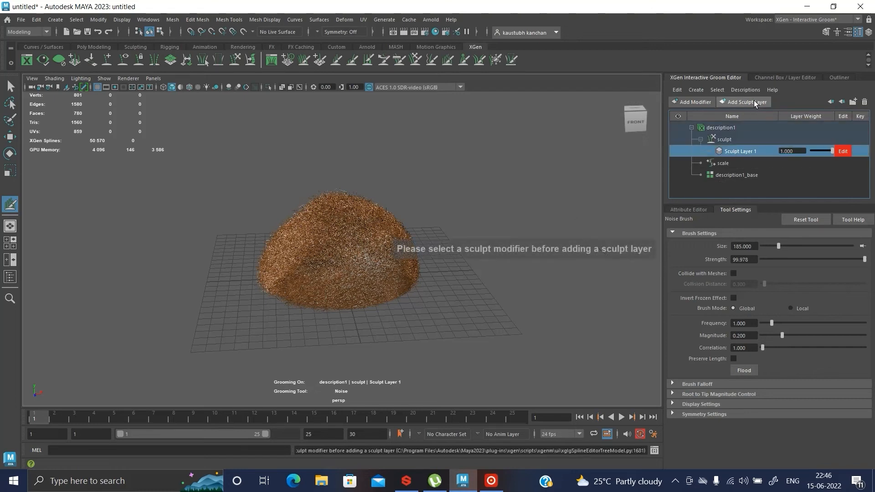
pyautogui.click(753, 101)
pyautogui.doubleClick(740, 163)
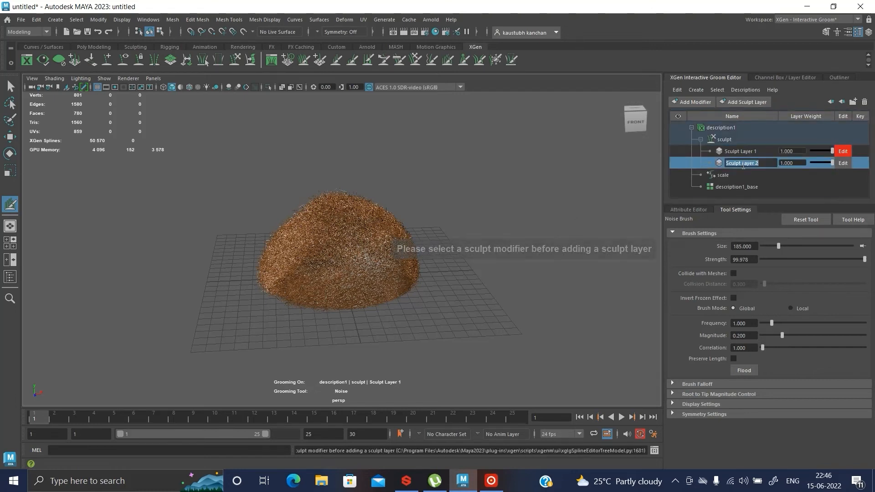
pyautogui.write('noi')
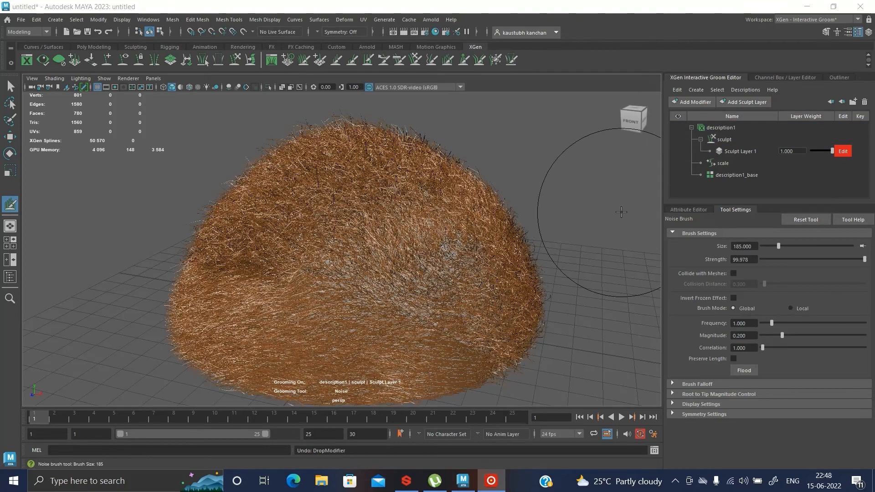
# Step: Add a second sculpt layer to the sculpt modifier and name it noise
pyautogui.click(735, 105)
pyautogui.click(731, 151)
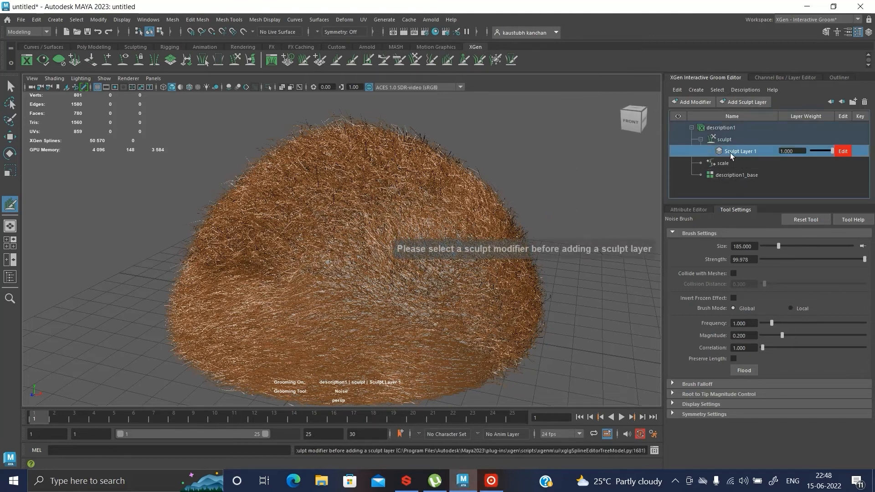
pyautogui.click(737, 101)
pyautogui.click(754, 163)
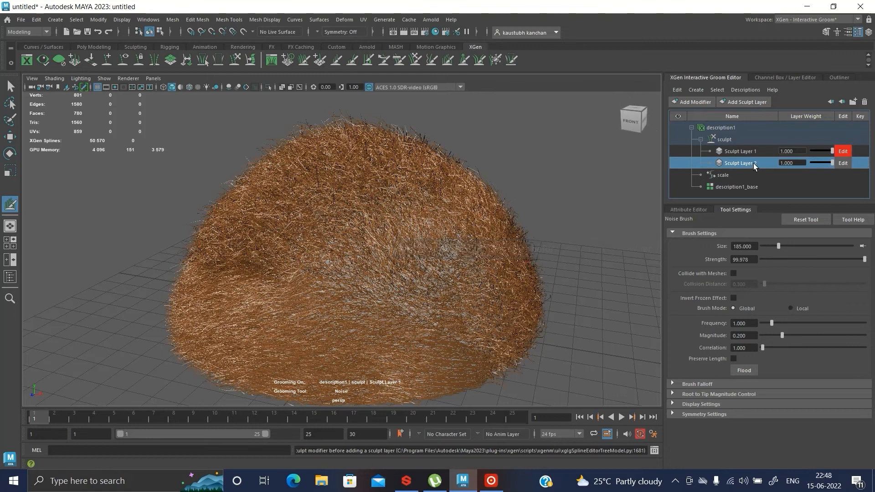
pyautogui.doubleClick(744, 165)
pyautogui.write('noise')
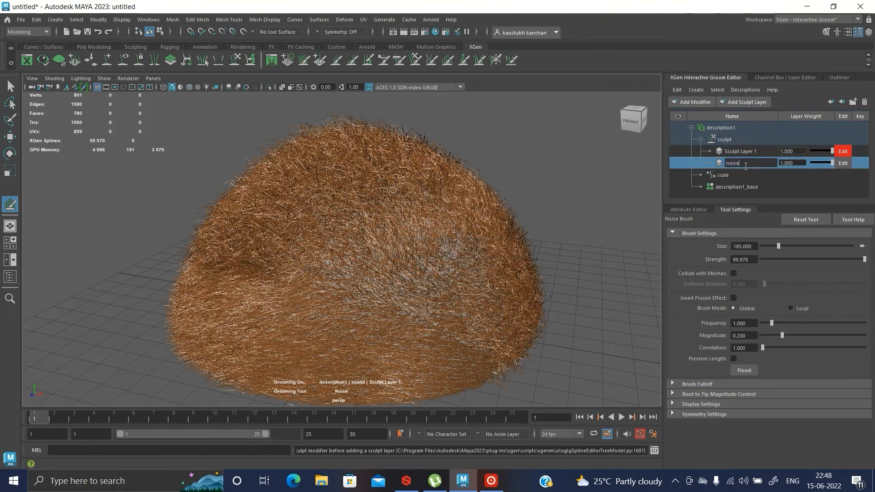
pyautogui.press('Return')
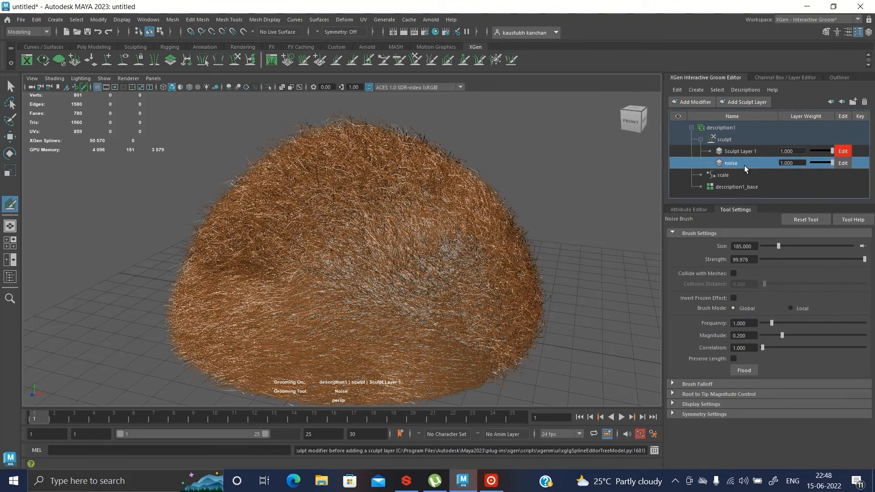
# Step: Make the noise sculpt layer the editable one and paint noise over the front of the dome's hair with the size 185 brush
pyautogui.click(841, 165)
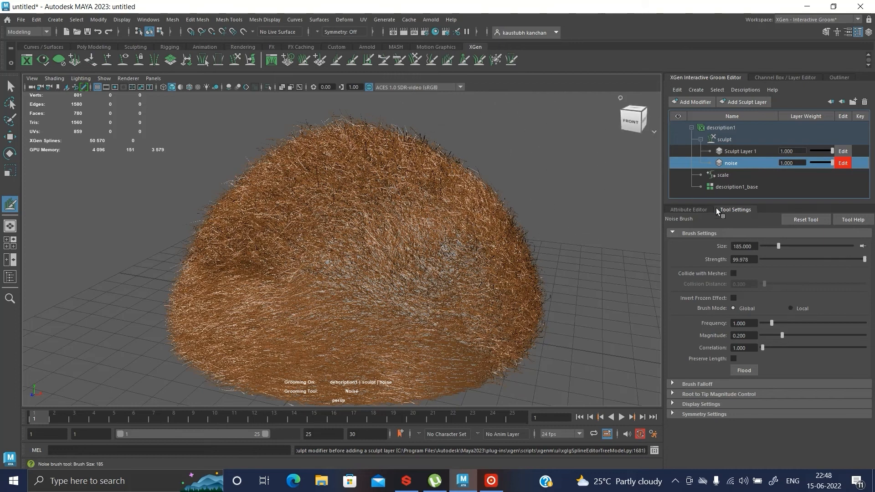
pyautogui.moveTo(411, 230)
pyautogui.mouseDown()
pyautogui.moveTo(492, 189)
pyautogui.moveTo(390, 214)
pyautogui.moveTo(484, 206)
pyautogui.moveTo(428, 202)
pyautogui.mouseUp()
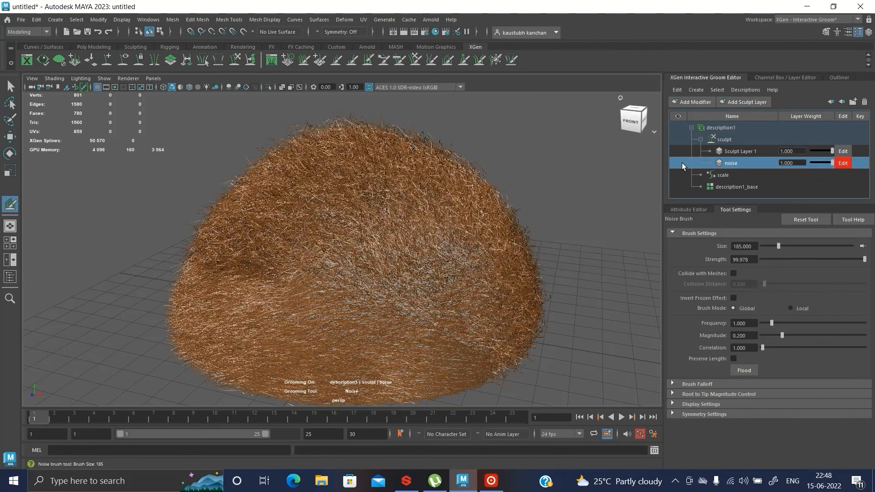
# Step: Hide and show the noise sculpt layer to compare the dome's hair with and without its painted noise
pyautogui.click(736, 152)
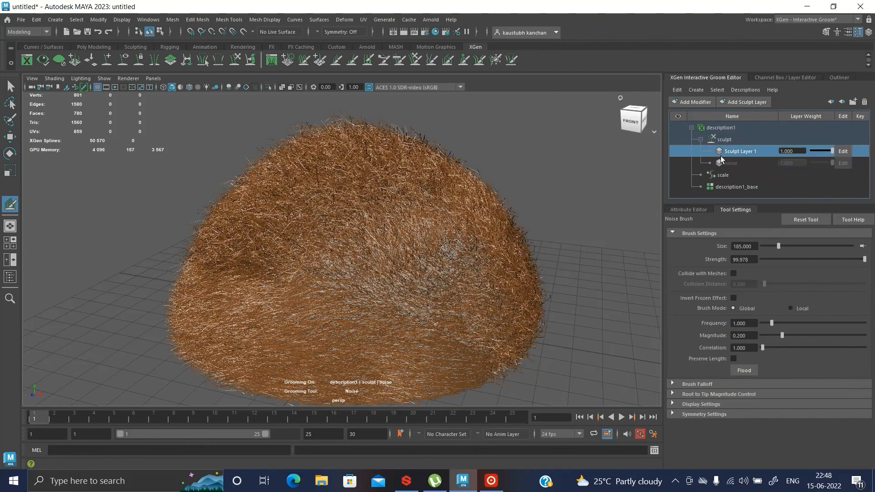
pyautogui.click(677, 162)
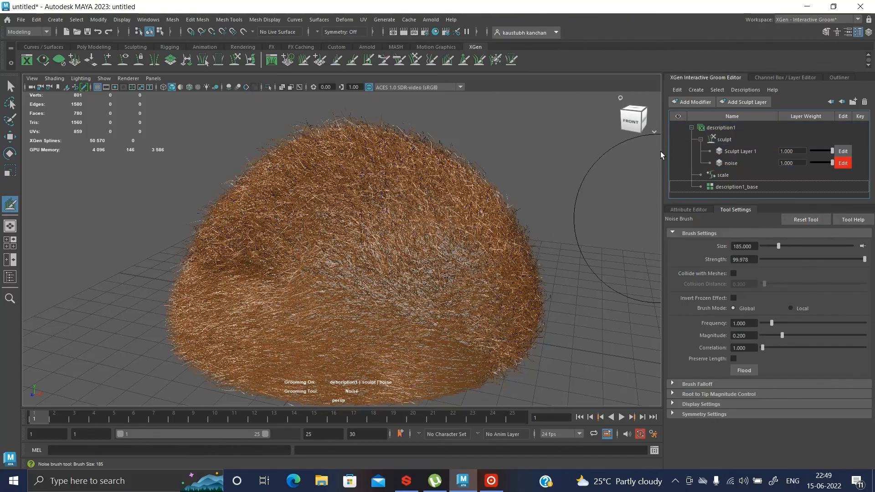
pyautogui.scroll(-3, 508, 212)
pyautogui.moveTo(517, 233)
pyautogui.keyDown('alt'); pyautogui.mouseDown()
pyautogui.moveTo(390, 235)
pyautogui.moveTo(191, 203)
pyautogui.moveTo(340, 203)
pyautogui.moveTo(512, 238)
pyautogui.mouseUp(); pyautogui.keyUp('alt')
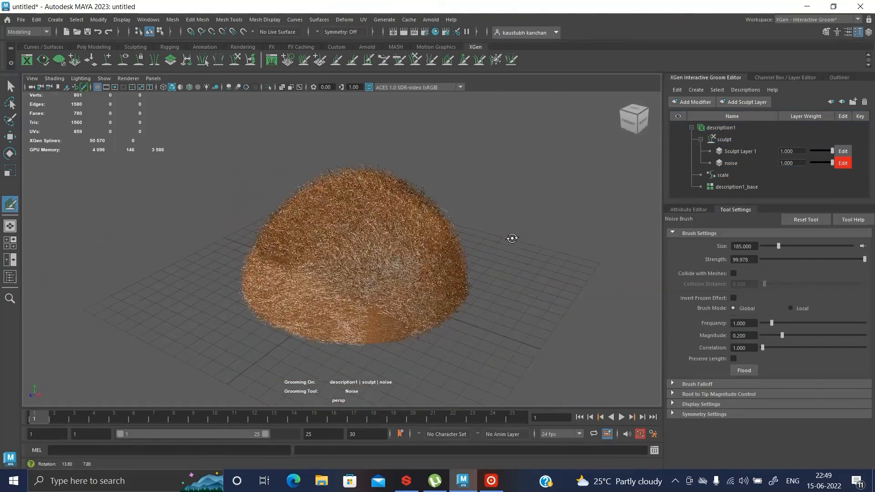